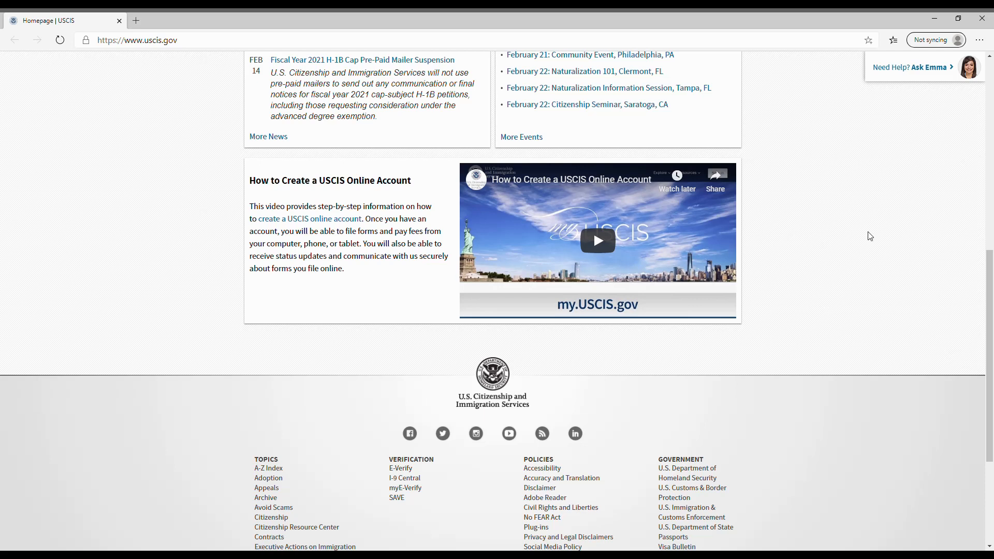
# Step: Return to the top of the USCIS homepage and choose File Online to reach account sign-in
pyautogui.scroll(9, 869, 235)
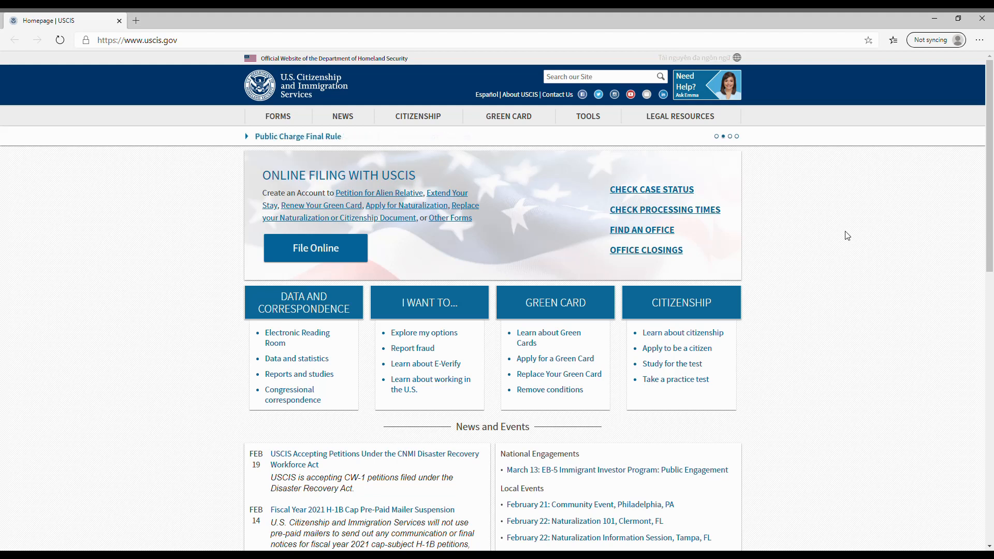
pyautogui.moveTo(402, 117)
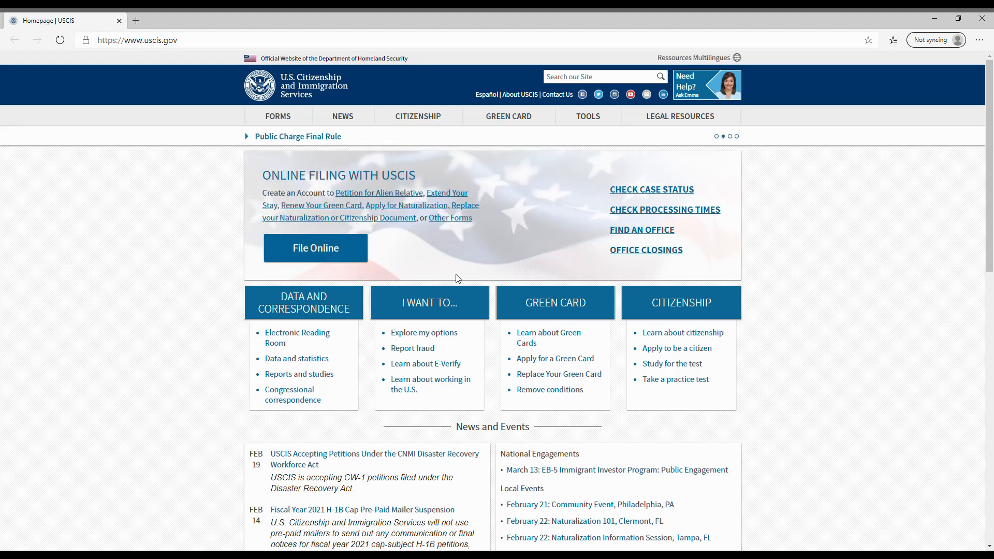
pyautogui.click(325, 256)
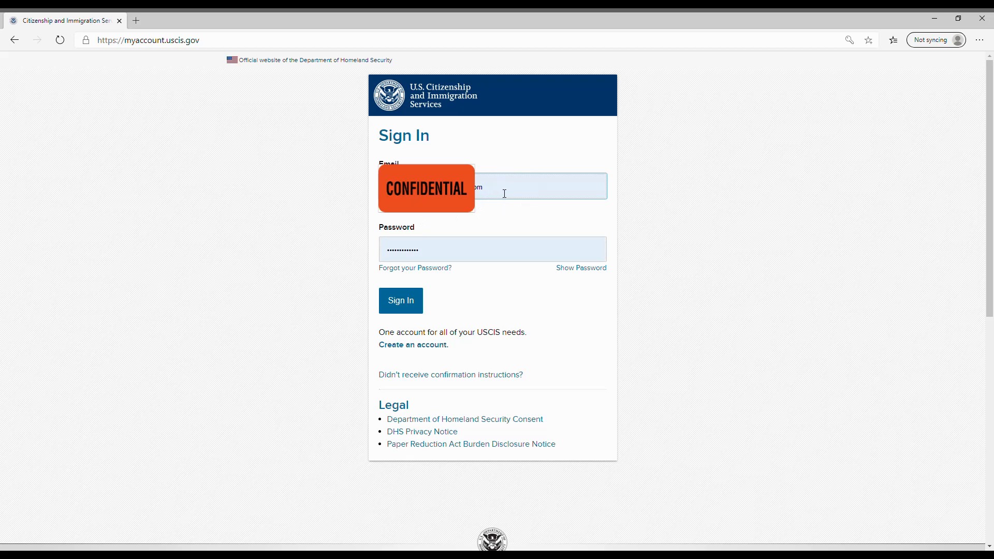
# Step: Sign in with the prefilled email and password, then submit the emailed verification code
pyautogui.click(465, 252)
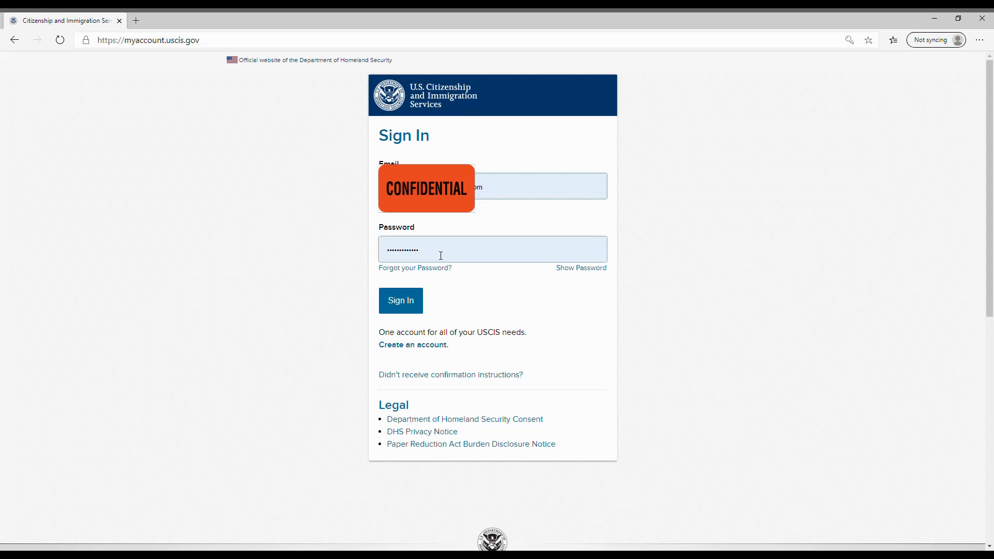
pyautogui.click(407, 304)
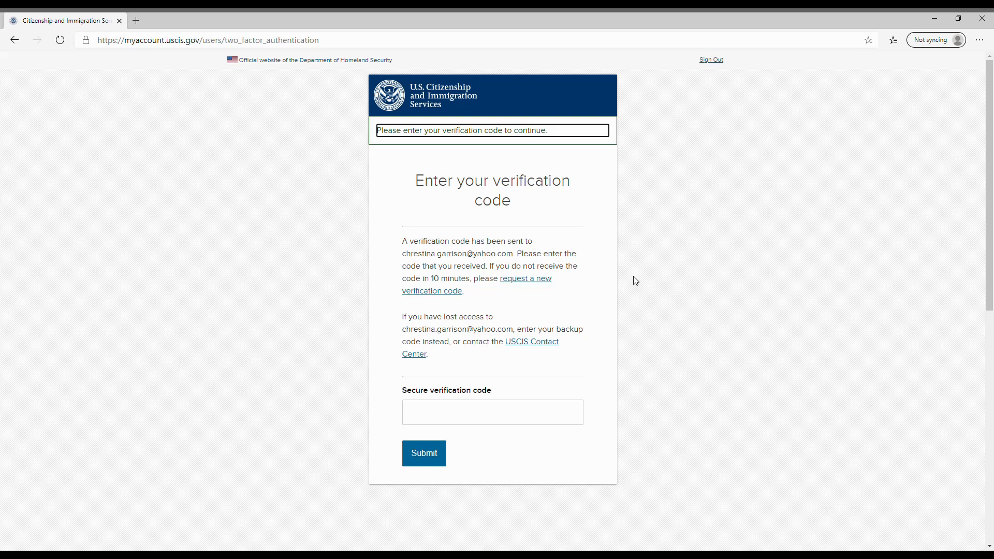
pyautogui.click(473, 414)
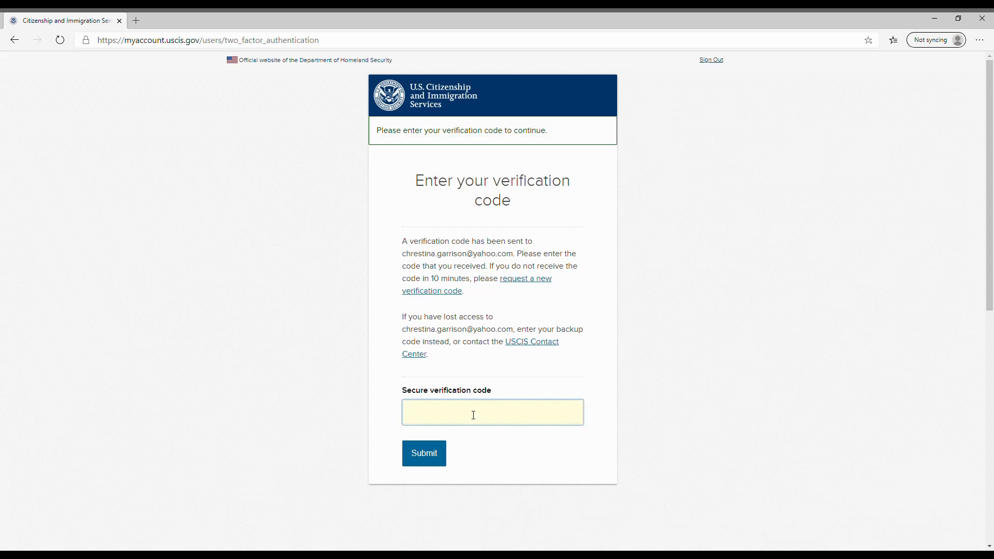
pyautogui.press('Return')
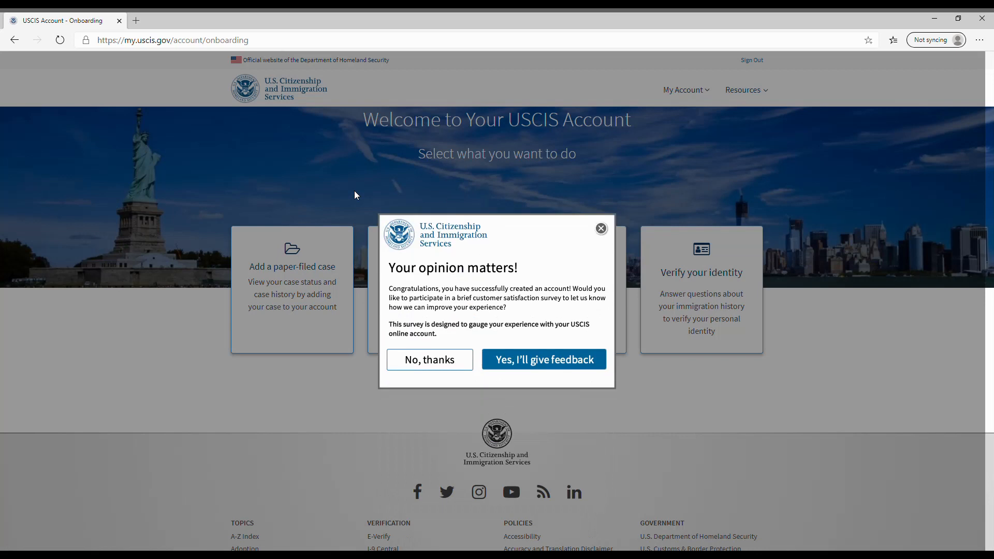
# Step: Dismiss the feedback survey, choose to file a form online, and start the N-400 Application for Naturalization
pyautogui.click(601, 229)
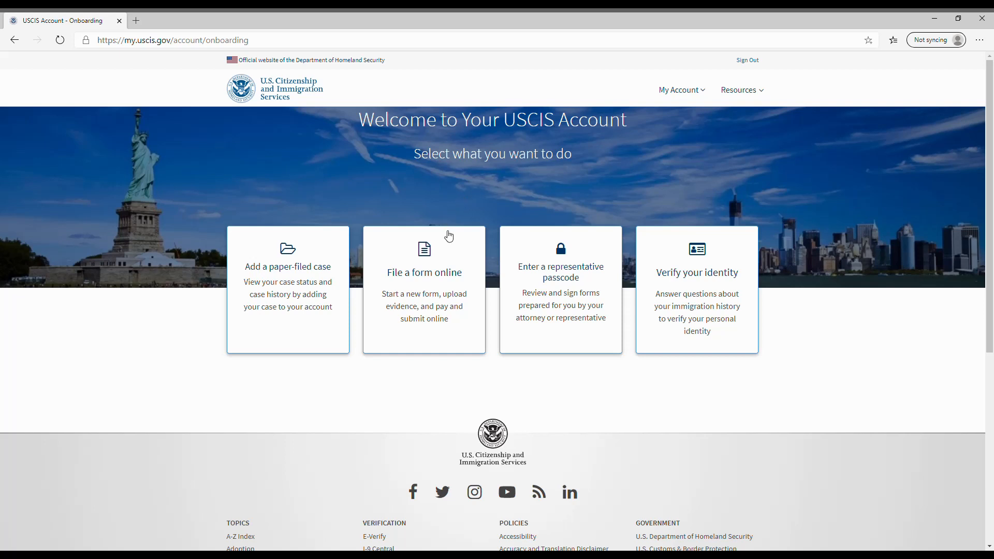
pyautogui.click(435, 270)
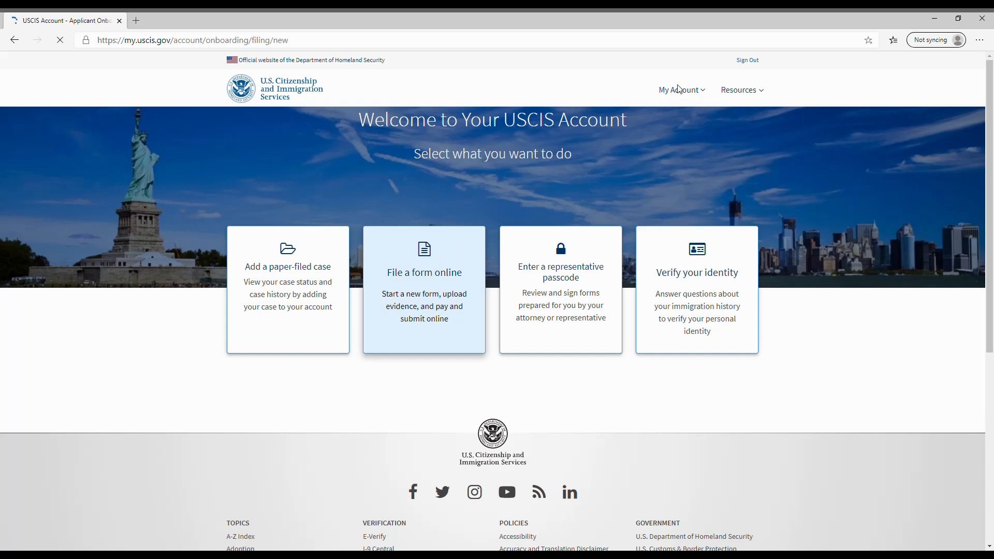
pyautogui.click(678, 90)
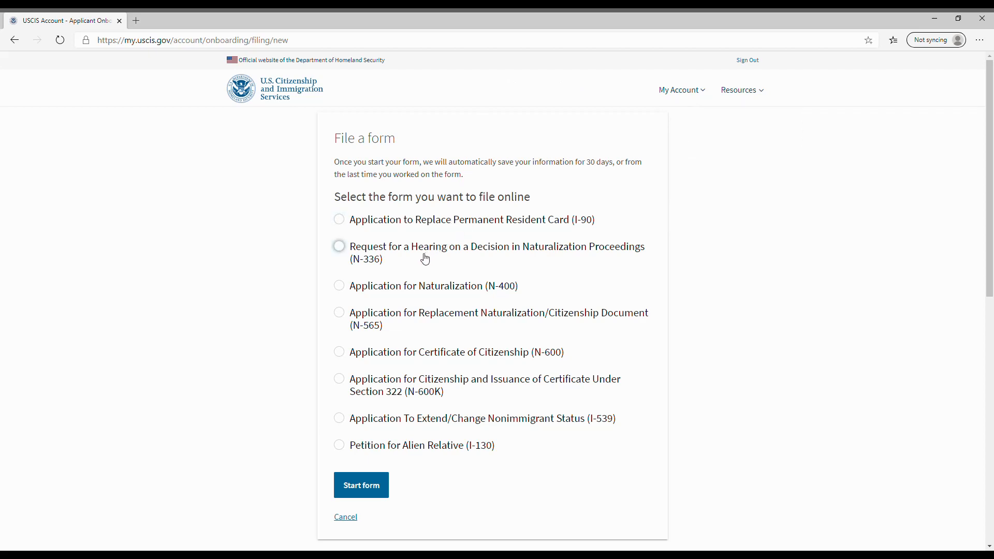
pyautogui.click(340, 286)
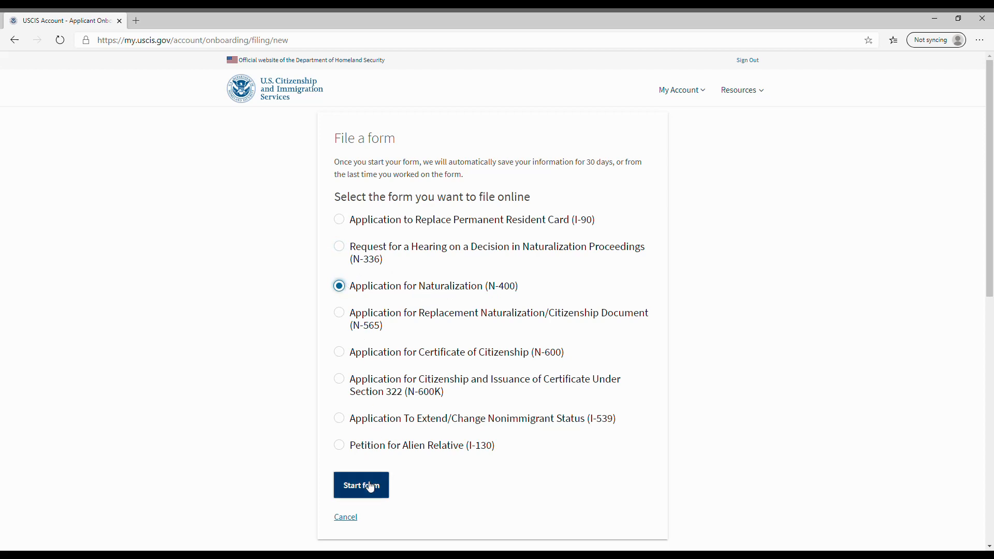
pyautogui.click(369, 484)
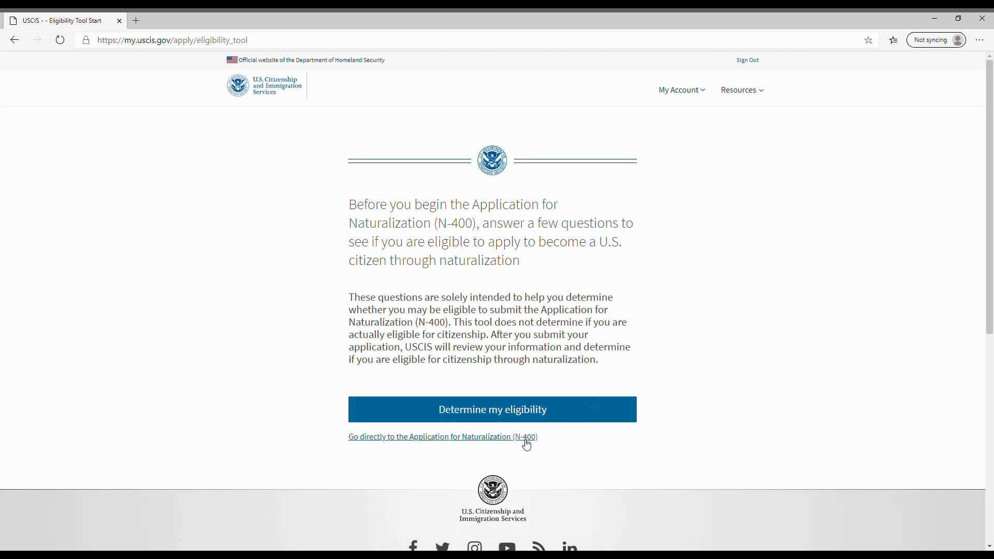
# Step: Begin the eligibility check, answering that neither parent was a U.S. citizen and age is 18 or older
pyautogui.click(496, 409)
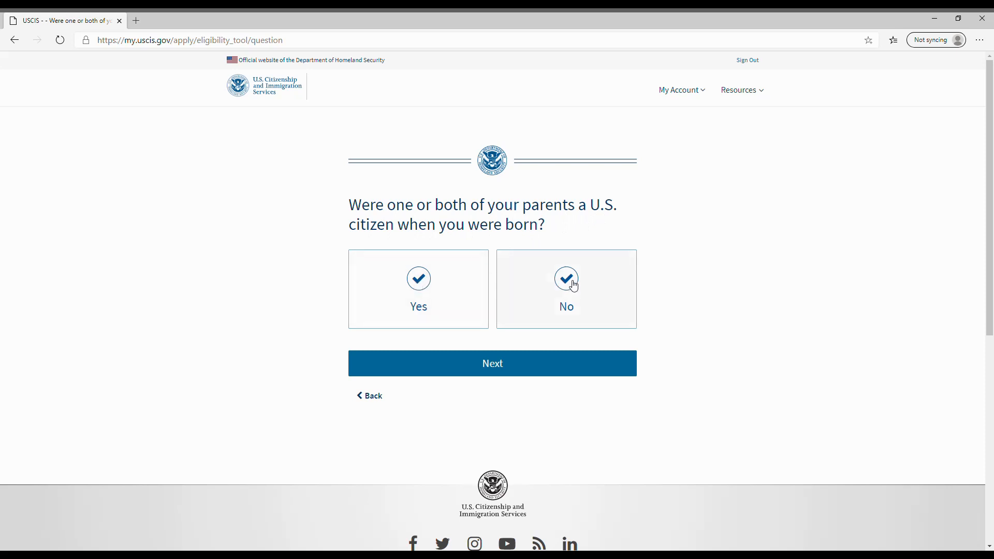
pyautogui.click(574, 286)
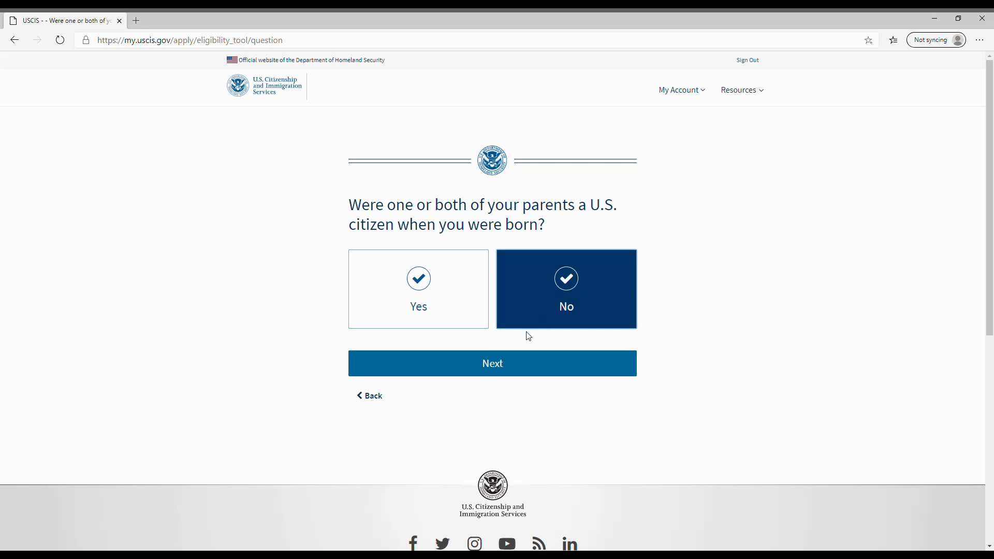
pyautogui.click(509, 368)
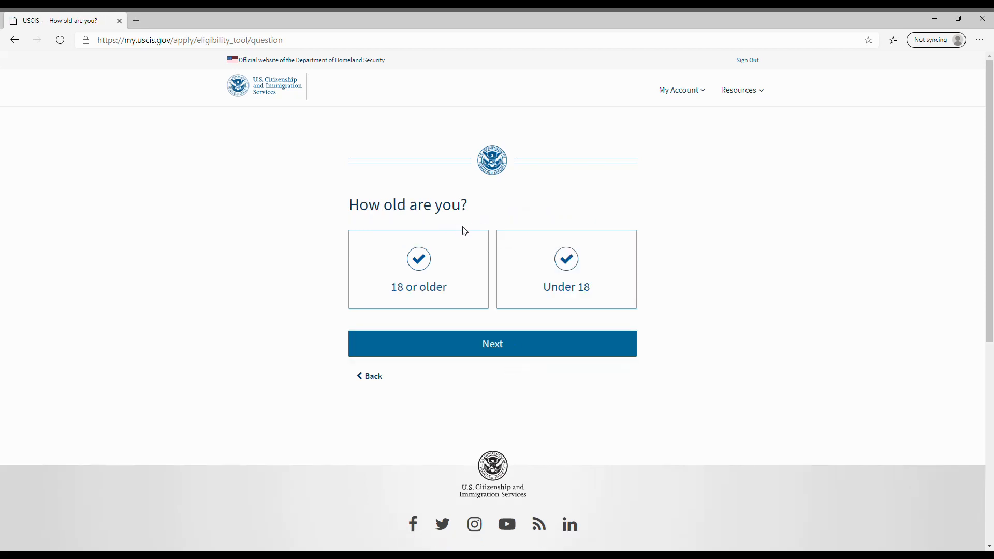
pyautogui.click(421, 260)
pyautogui.click(487, 351)
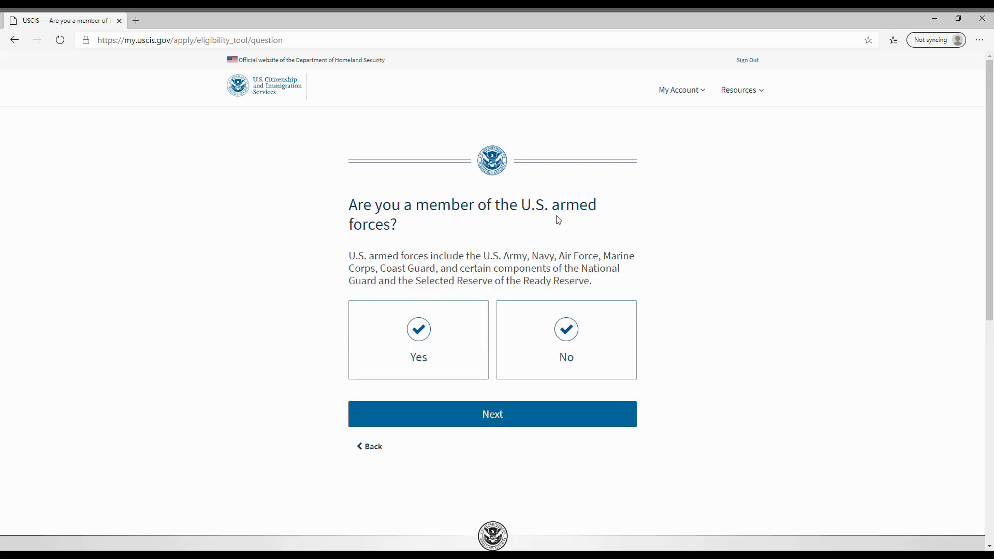
# Step: Answer No to armed forces membership and Yes to being a lawful permanent resident
pyautogui.click(564, 342)
pyautogui.click(506, 417)
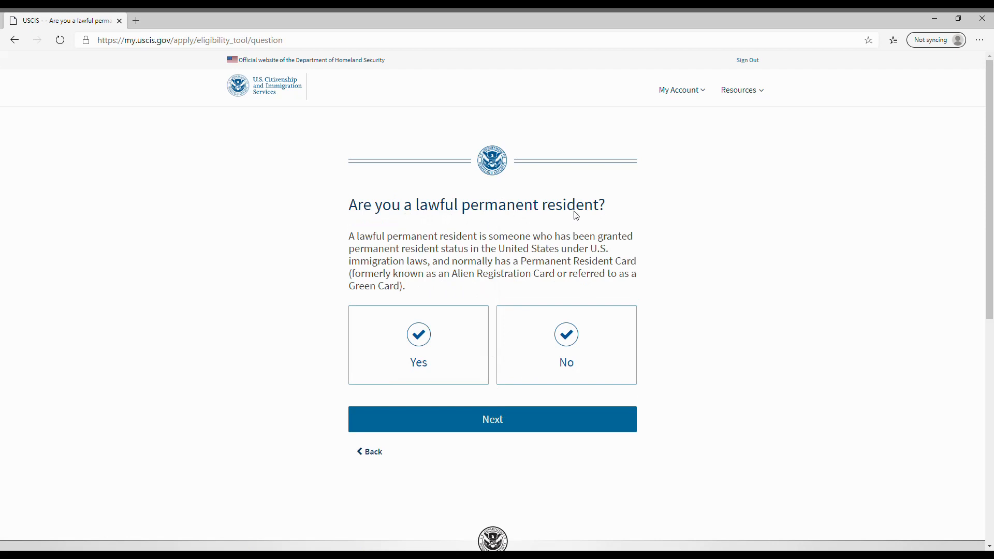
pyautogui.click(420, 344)
pyautogui.click(485, 421)
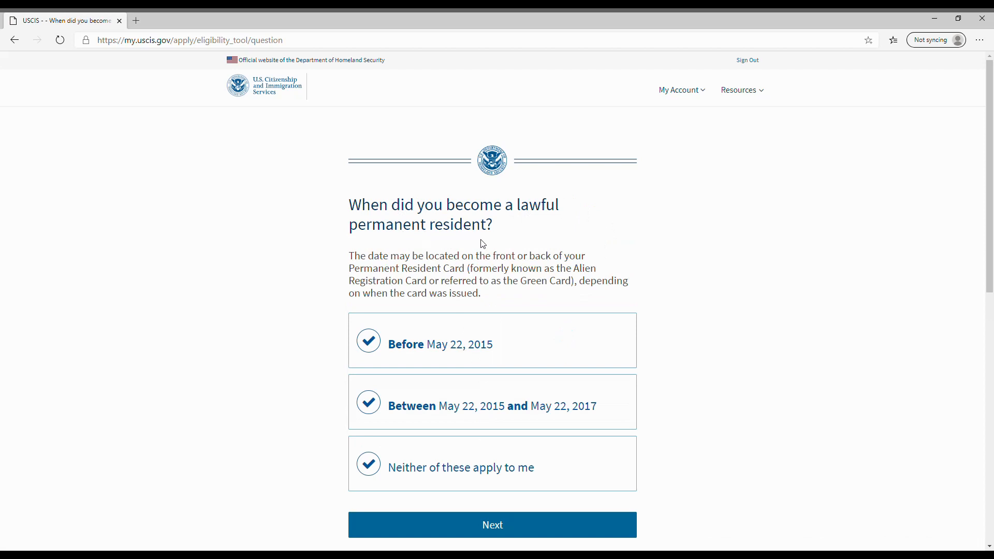
pyautogui.scroll(-1, 481, 243)
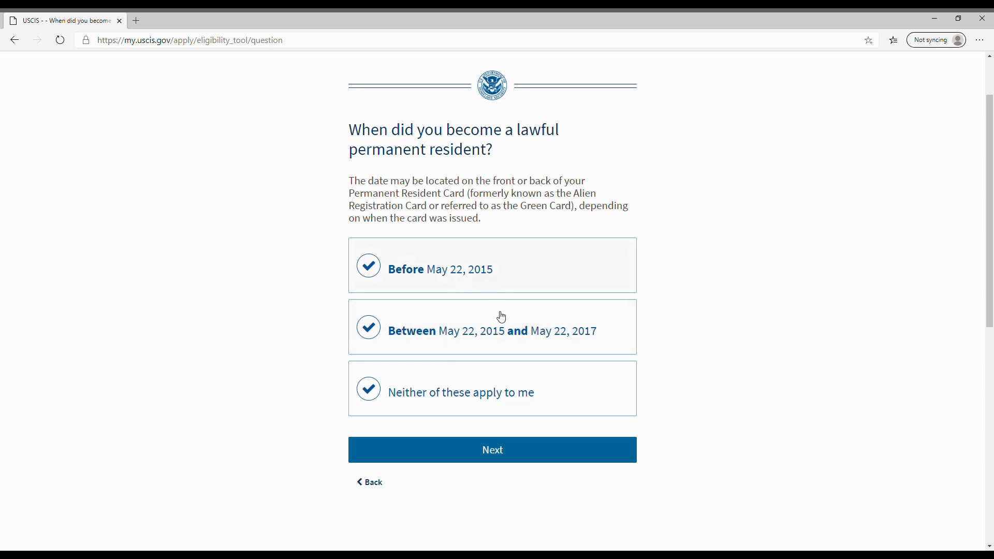
# Step: Record residency beginning before May 22, 2015, then answer No to recent travel abroad and recent moves
pyautogui.click(490, 456)
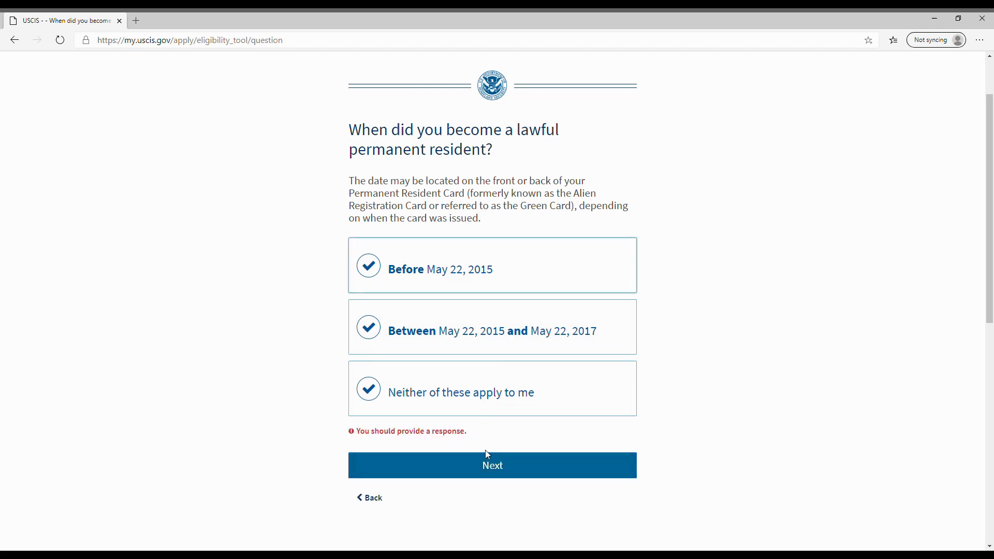
pyautogui.click(438, 277)
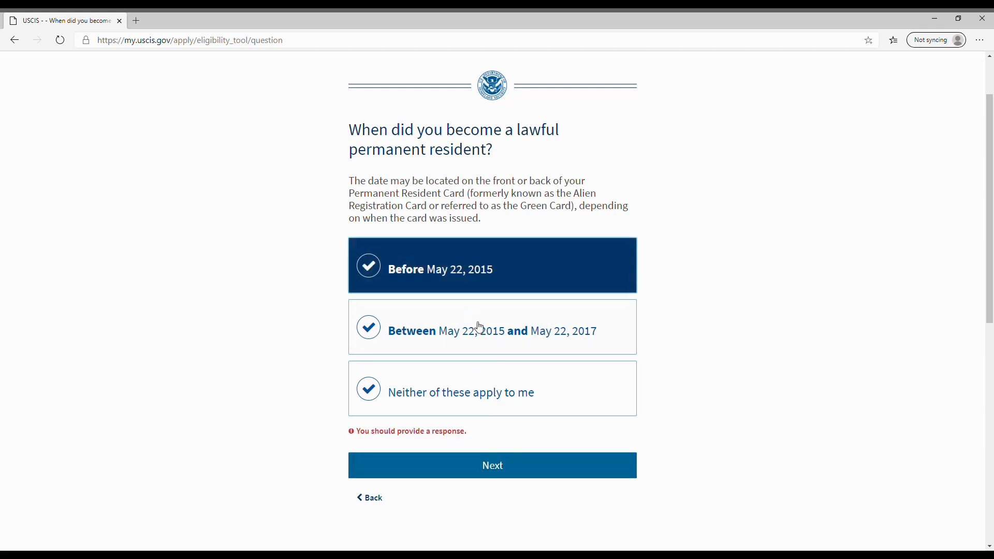
pyautogui.click(498, 465)
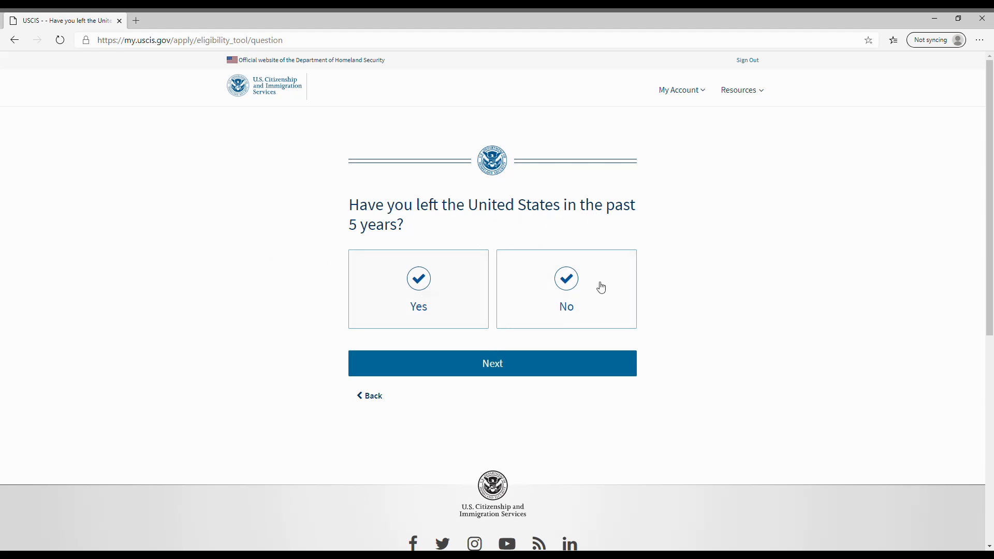
pyautogui.click(575, 287)
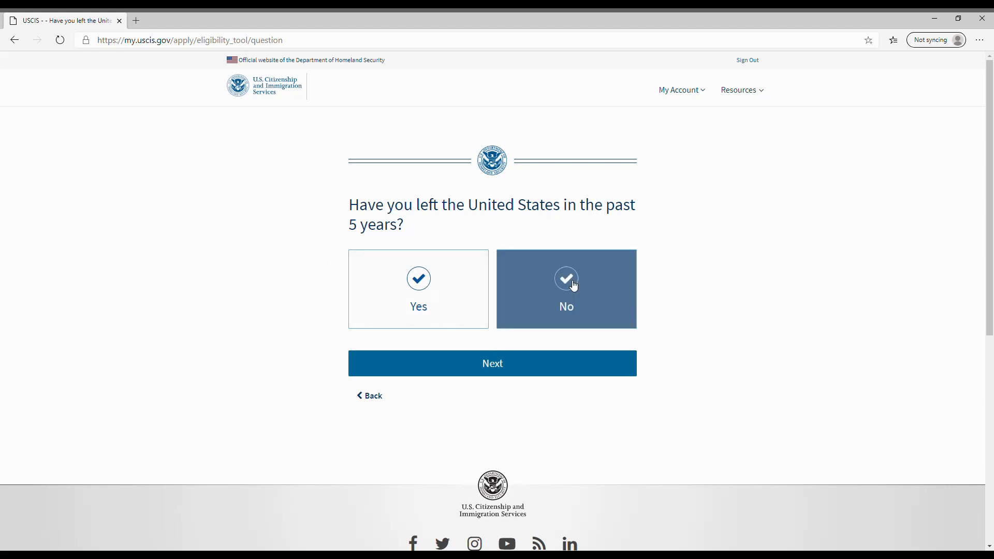
pyautogui.click(486, 362)
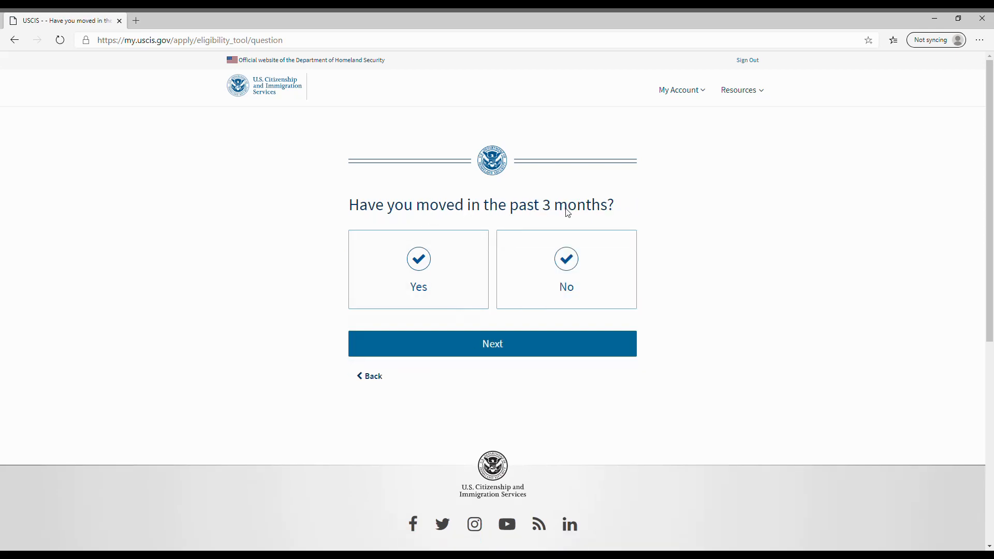
pyautogui.click(588, 283)
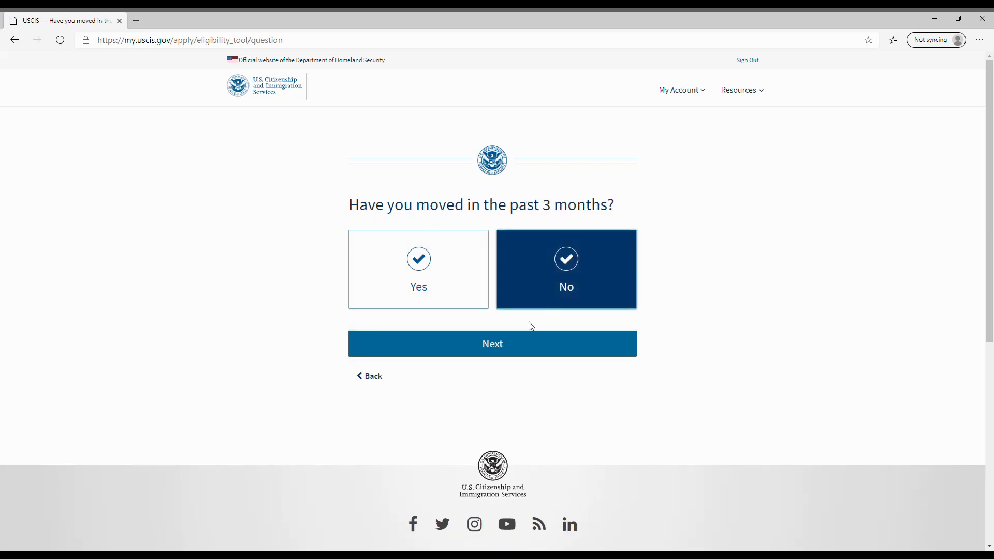
pyautogui.click(503, 352)
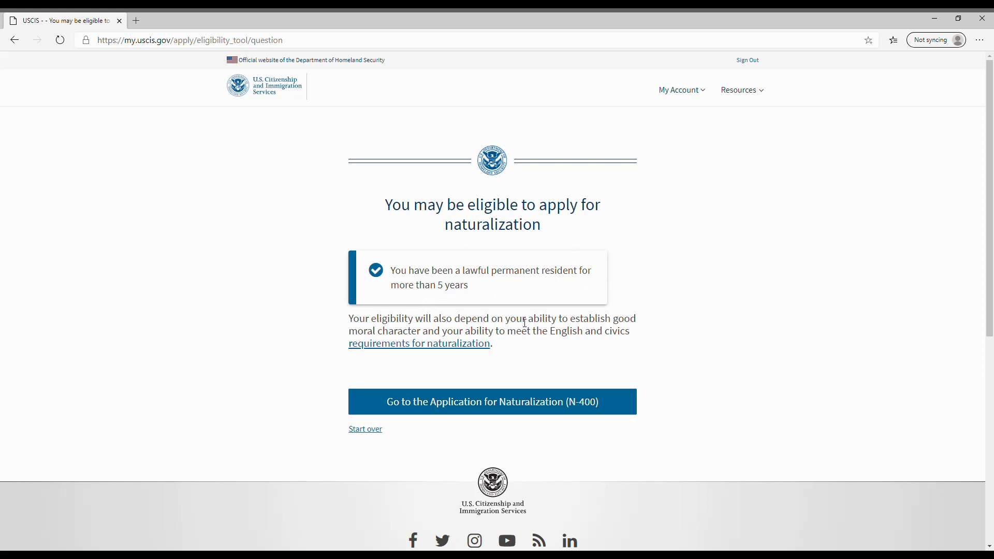
# Step: Open the N-400 overview and read through the start page's instructions, privacy notice and security reminder
pyautogui.click(474, 407)
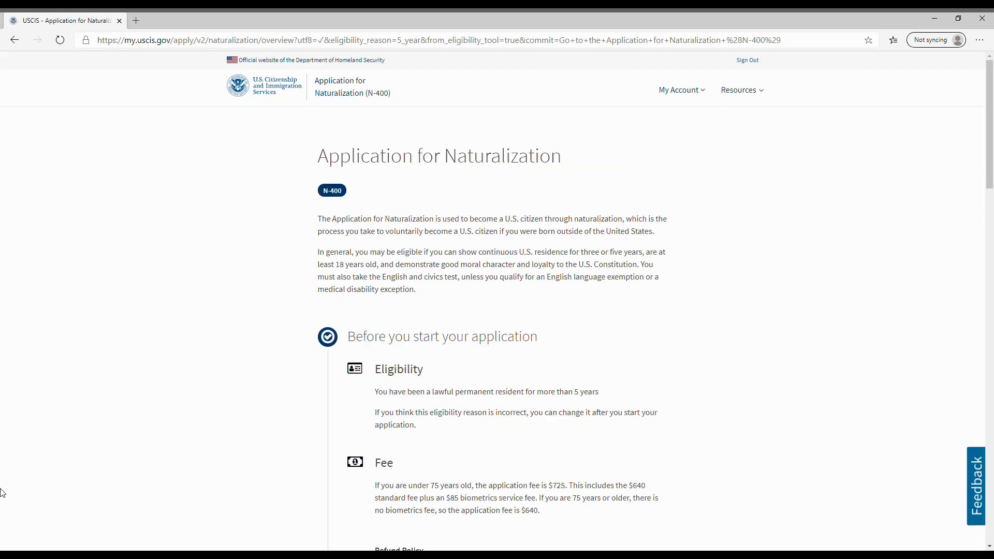
pyautogui.scroll(-3, 684, 227)
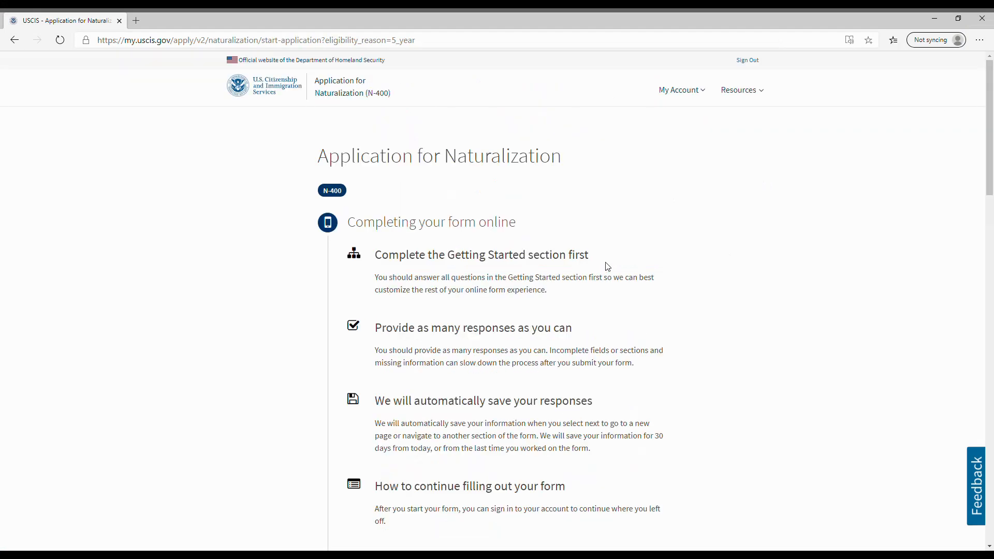
pyautogui.scroll(-3, 585, 264)
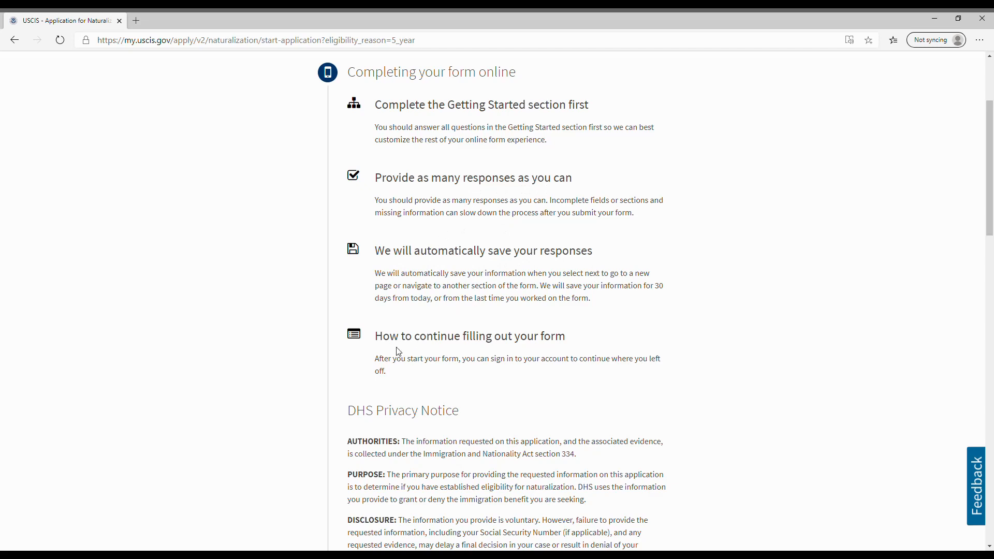
pyautogui.scroll(-5, 514, 352)
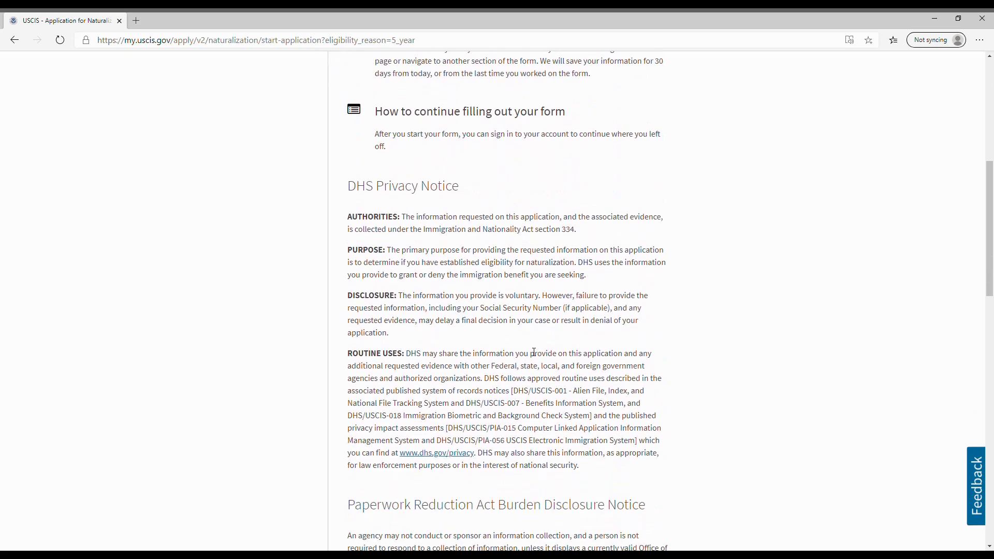
pyautogui.scroll(-12, 530, 352)
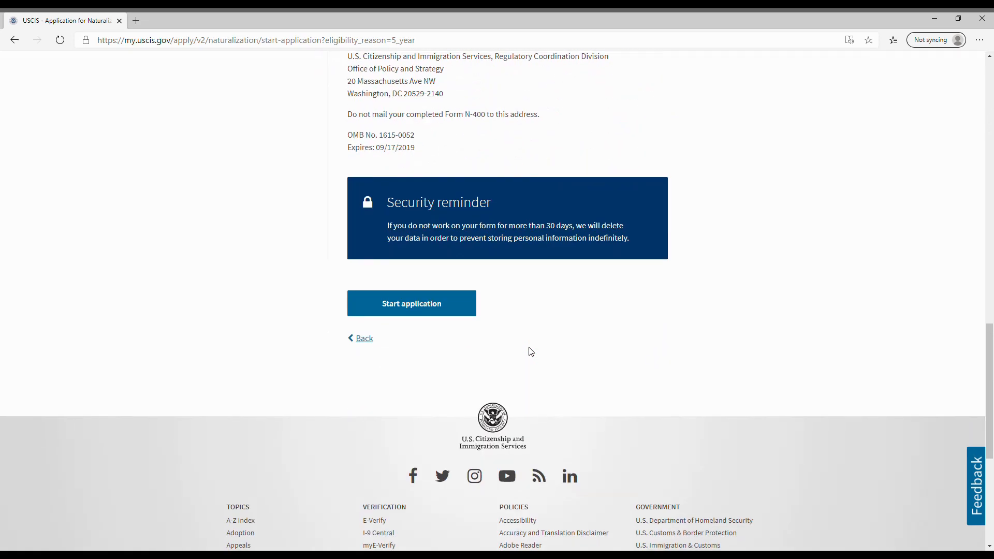
# Step: Start the N-400 draft, accept the five-year permanent resident basis, and answer No to preparer assistance
pyautogui.click(442, 311)
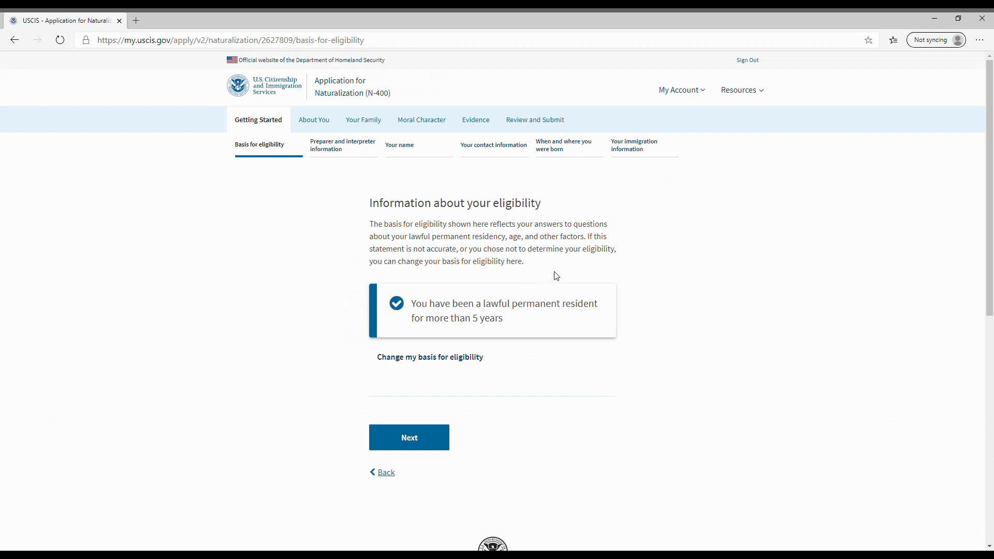
pyautogui.click(427, 434)
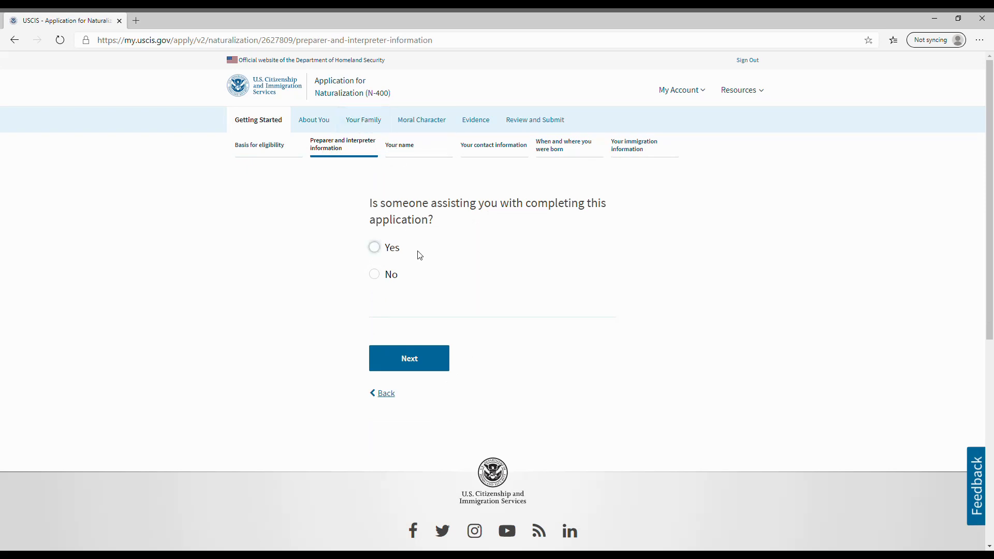
pyautogui.click(378, 274)
pyautogui.click(410, 358)
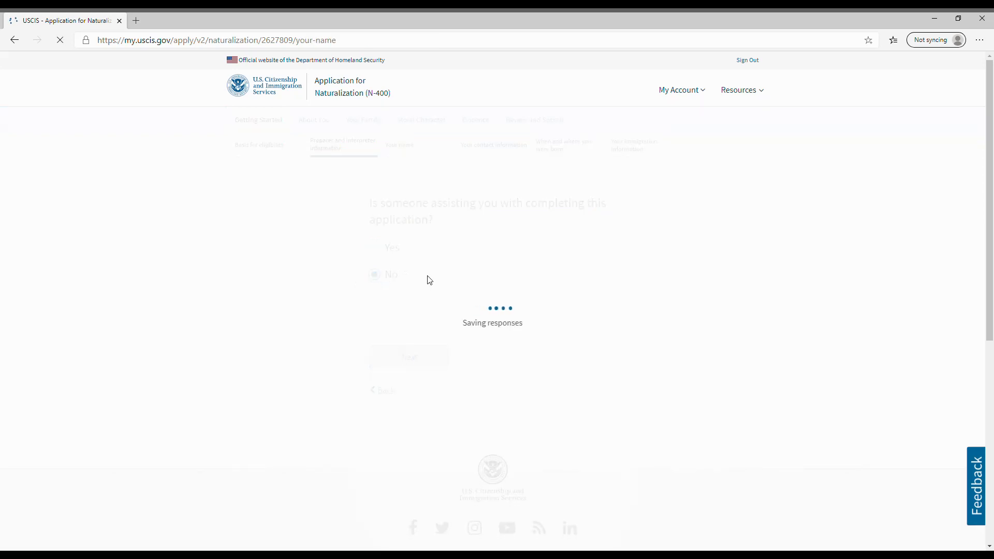
# Step: Scroll through the Your name page of the N-400 draft
pyautogui.scroll(-3, 437, 292)
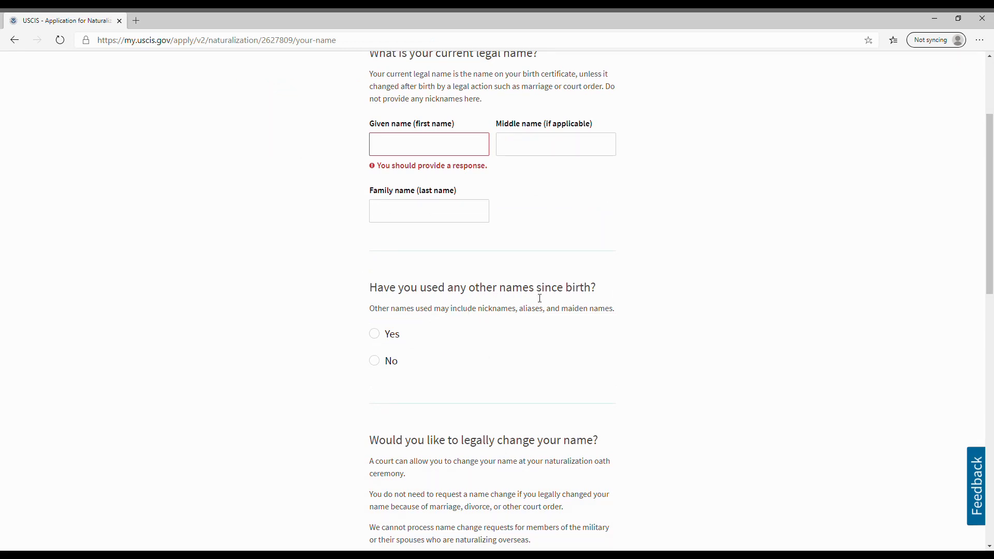
pyautogui.scroll(-2, 468, 326)
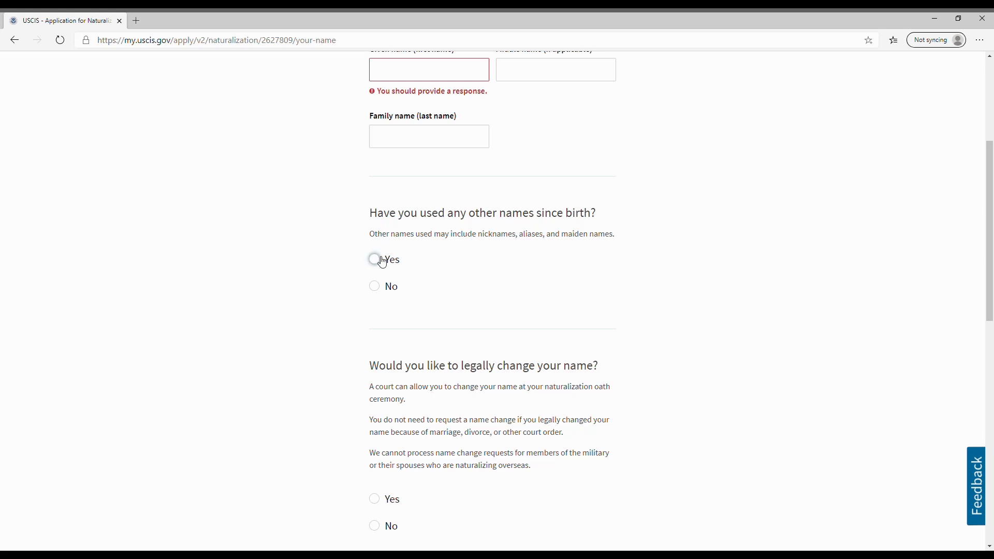
pyautogui.scroll(-3, 525, 271)
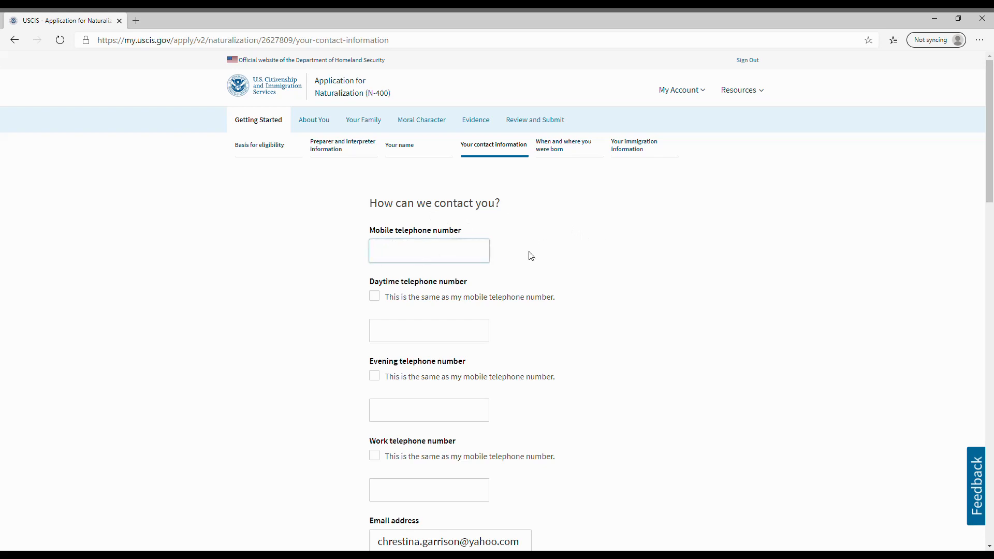
# Step: Review the contact information page, leaving phone and mailing address blank, and continue past it
pyautogui.scroll(-2, 591, 252)
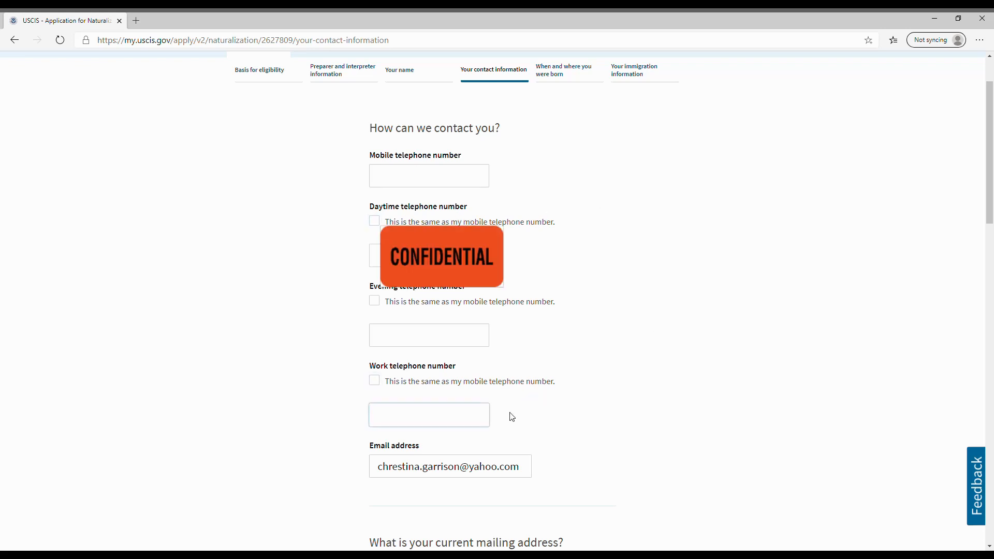
pyautogui.scroll(-6, 512, 416)
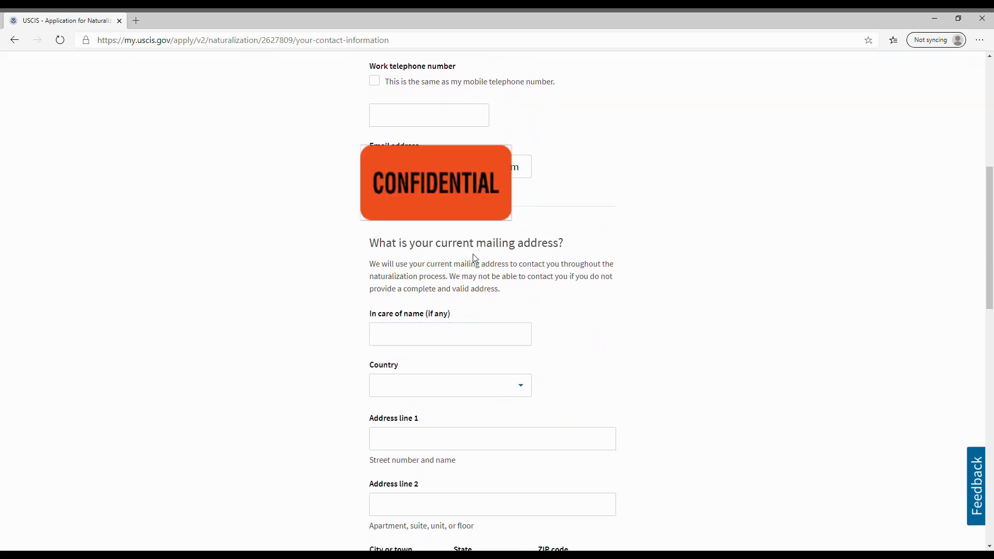
pyautogui.scroll(-1, 445, 381)
pyautogui.scroll(-3, 446, 382)
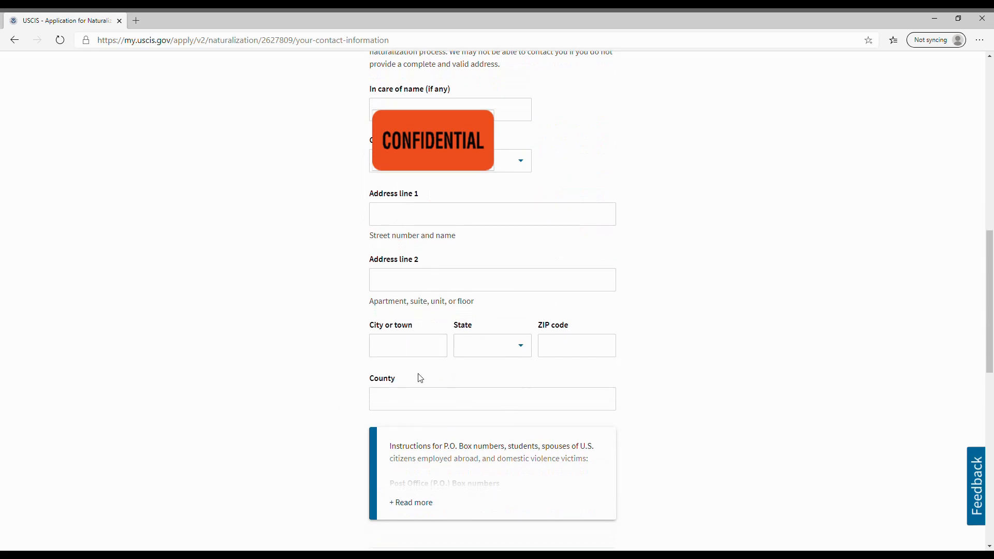
pyautogui.scroll(-4, 458, 365)
pyautogui.scroll(-2, 459, 365)
pyautogui.scroll(15, 459, 365)
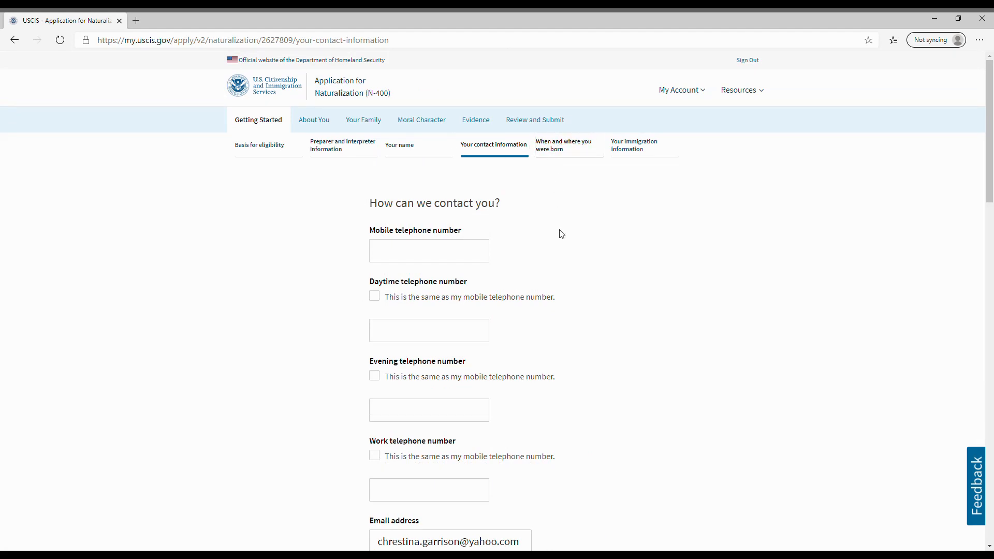
pyautogui.scroll(-6, 560, 231)
pyautogui.scroll(-10, 562, 243)
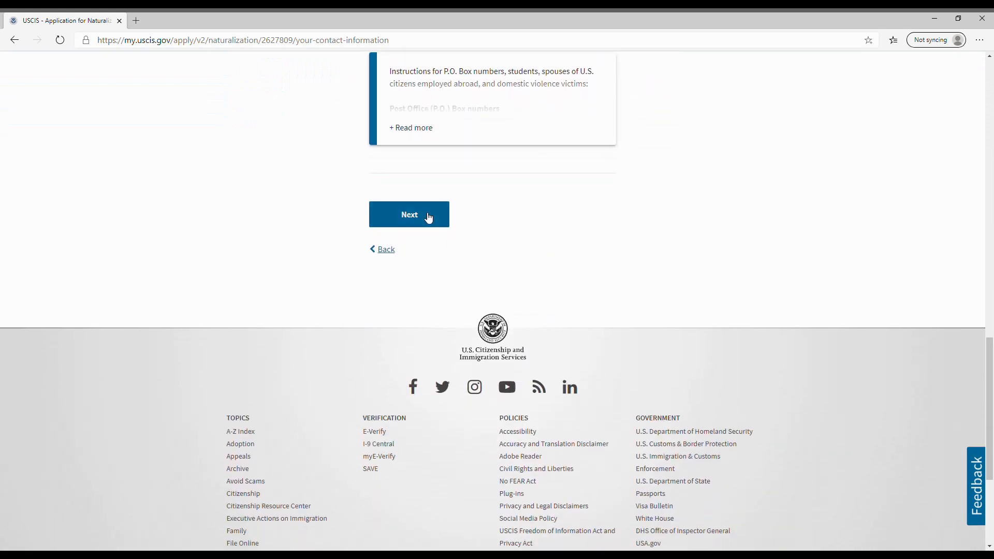
pyautogui.click(428, 218)
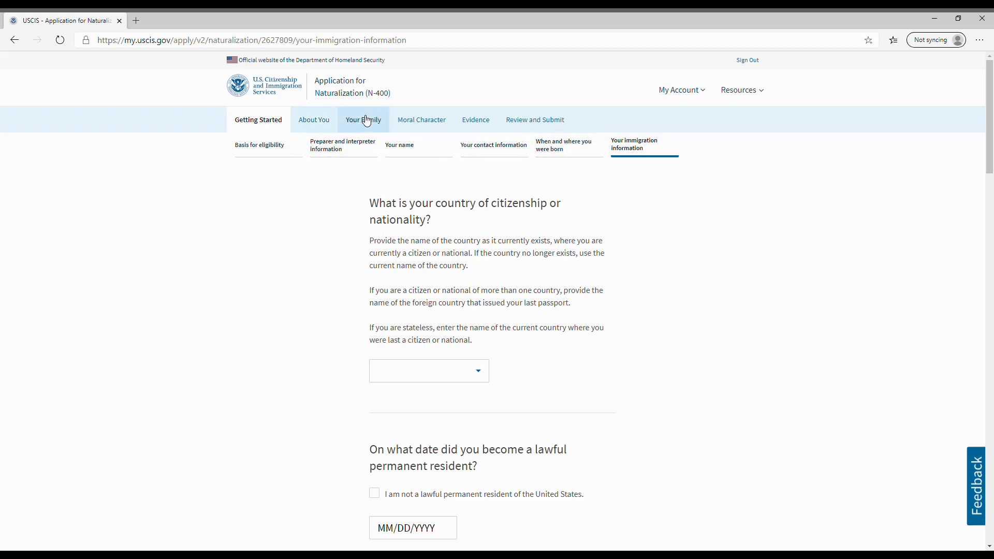
# Step: Jump to the Evidence section and move from required evidence to additional evidence
pyautogui.click(476, 121)
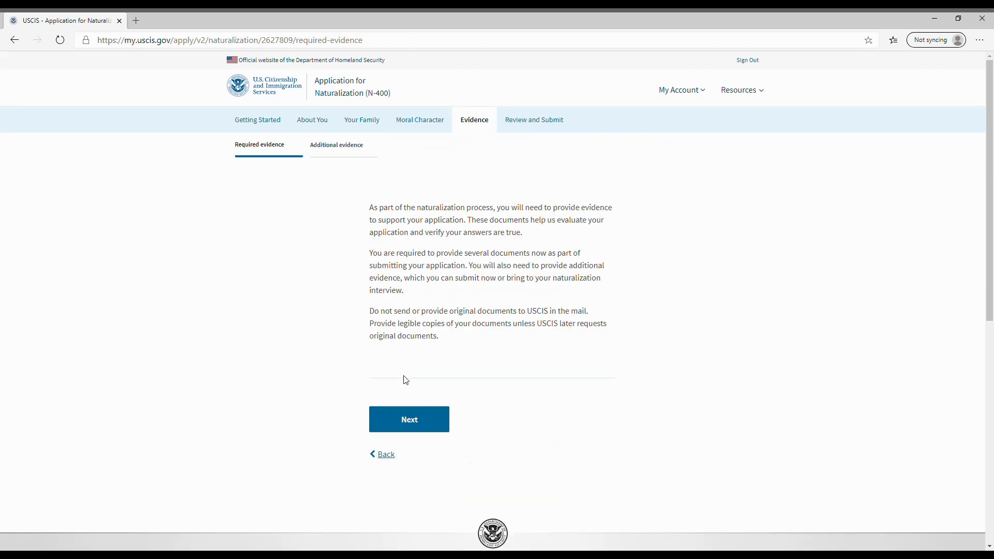
pyautogui.click(415, 417)
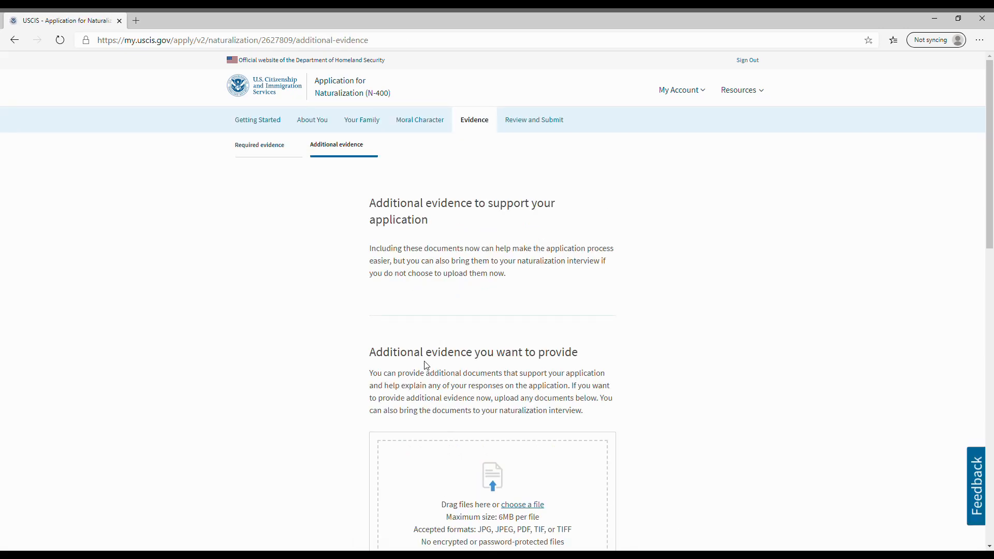
pyautogui.scroll(-2, 522, 311)
pyautogui.scroll(-3, 598, 360)
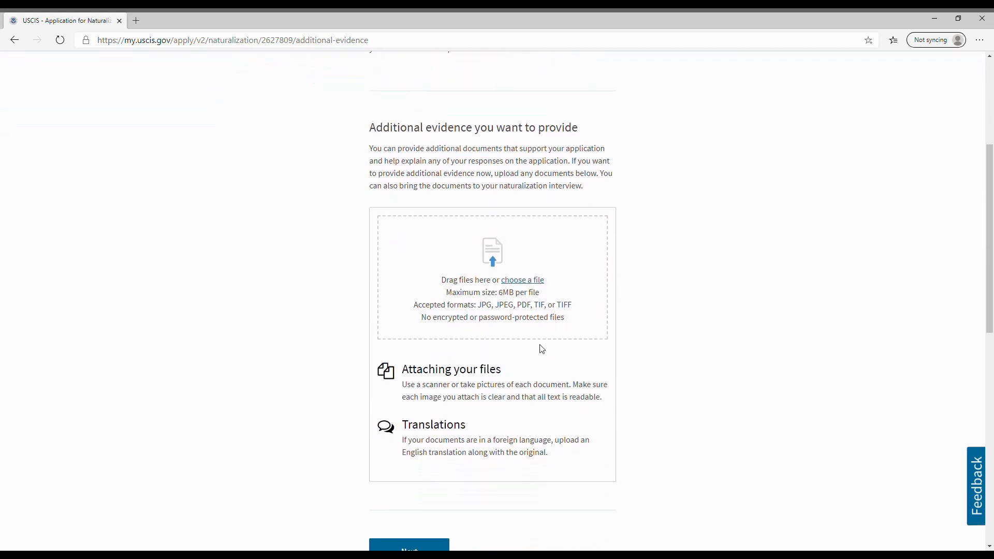
pyautogui.scroll(-3, 737, 361)
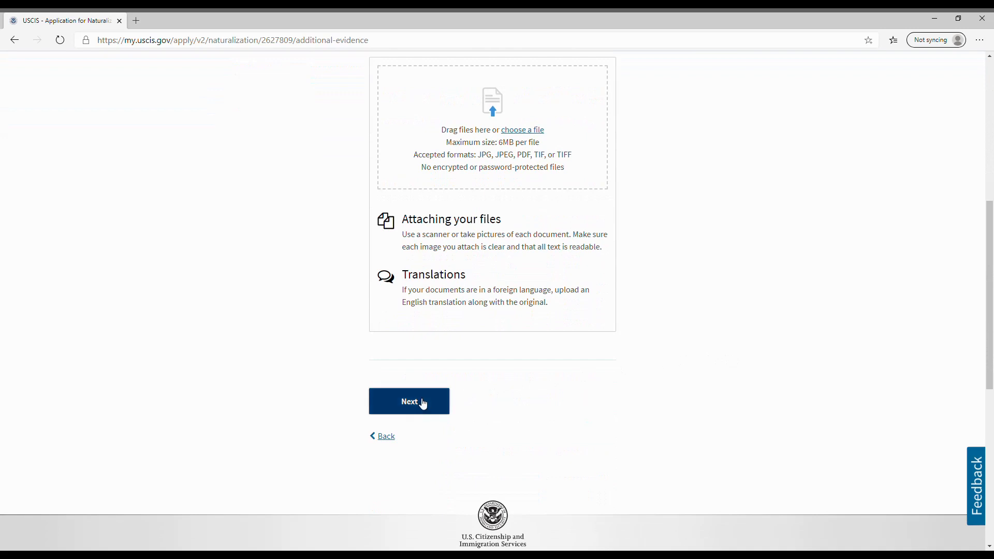
# Step: Continue past additional evidence to the Review and Submit step
pyautogui.click(422, 405)
pyautogui.scroll(7, 477, 269)
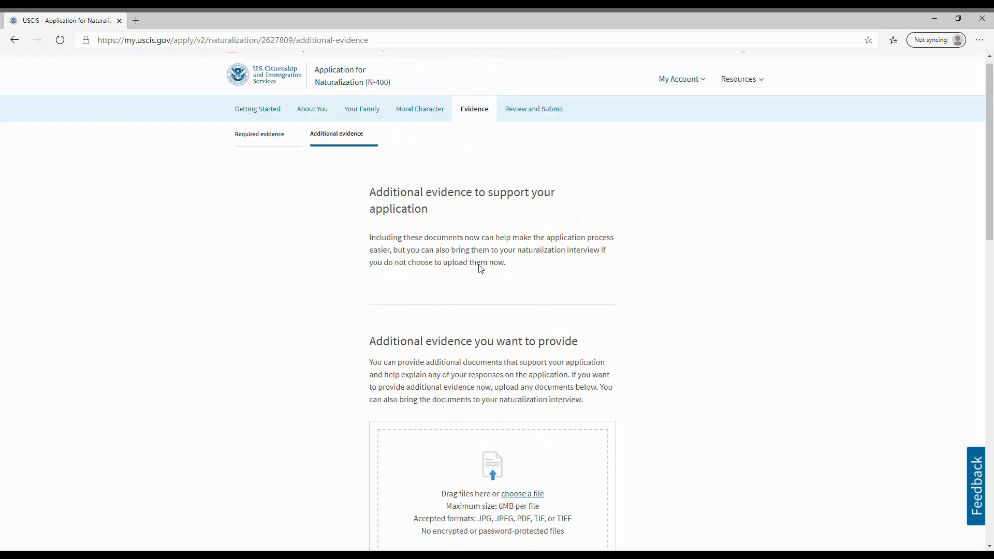
pyautogui.scroll(-9, 515, 126)
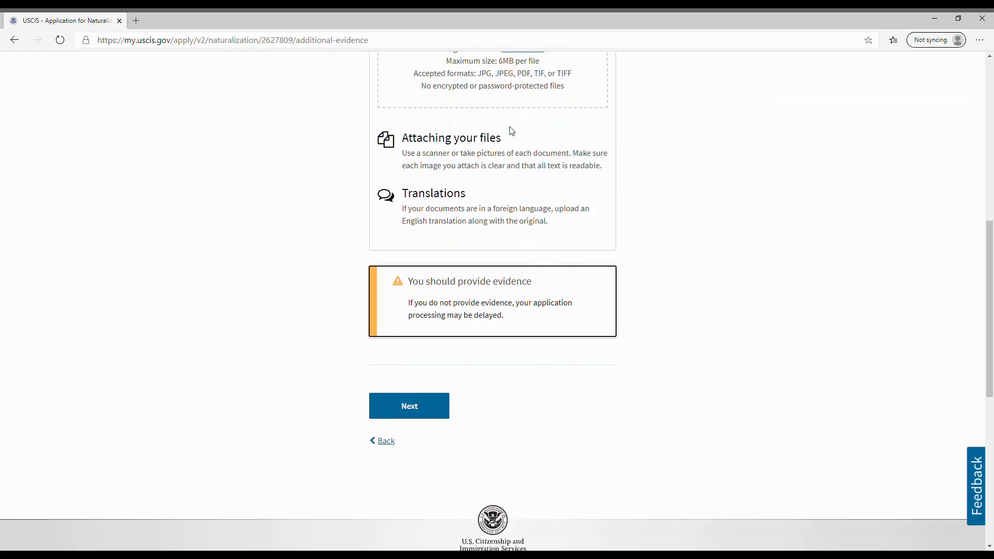
pyautogui.scroll(9, 658, 147)
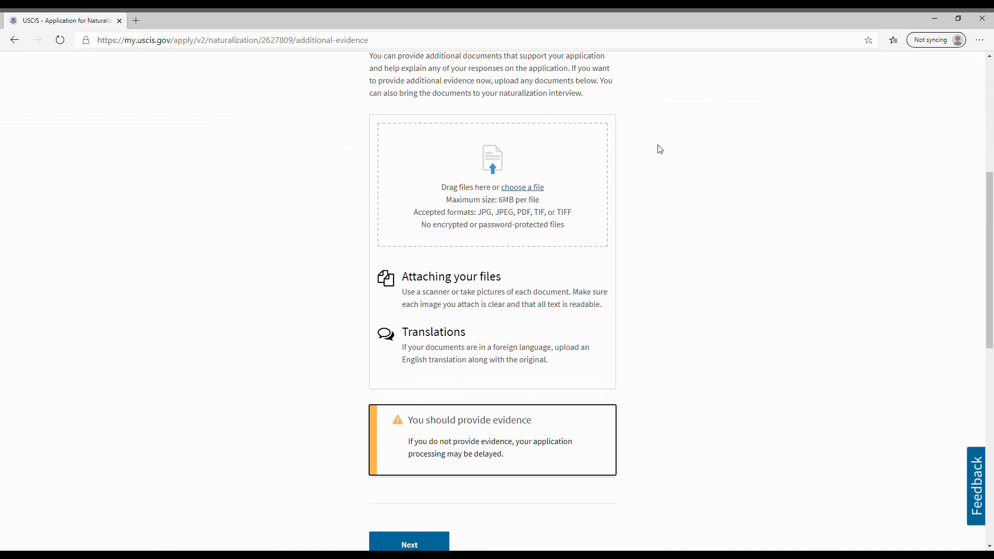
pyautogui.scroll(1, 660, 150)
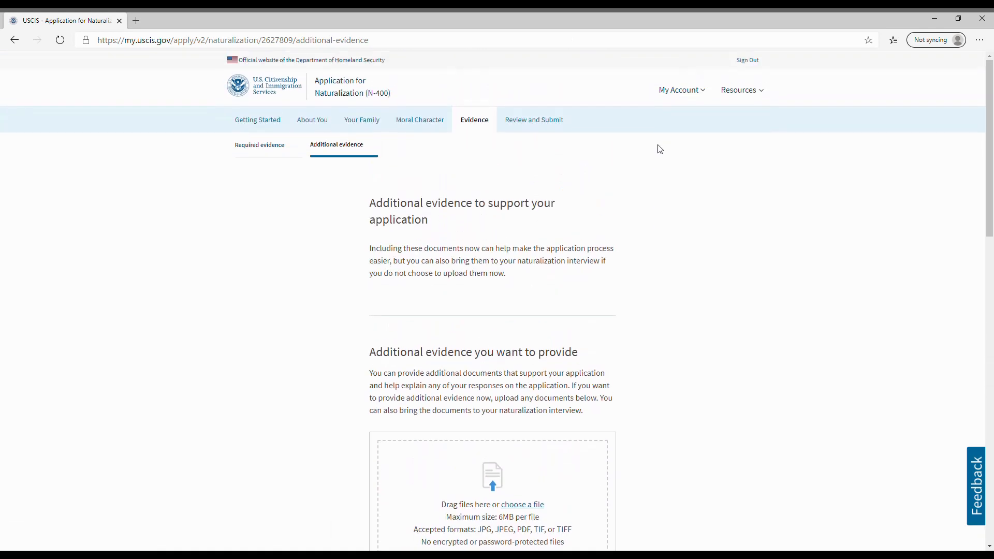
pyautogui.click(524, 132)
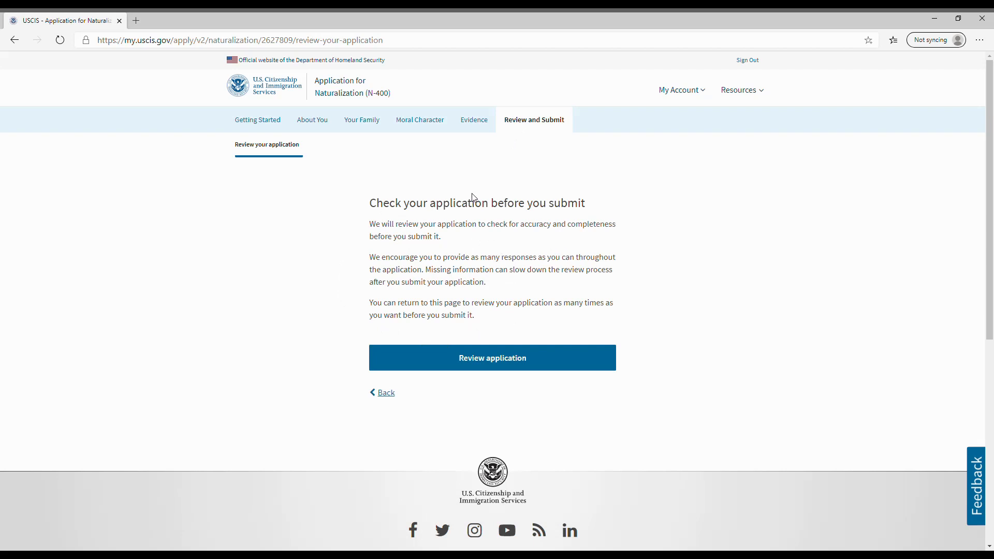
# Step: Resume the in-progress N-400 draft from the account home page, then return to Home
pyautogui.click(676, 91)
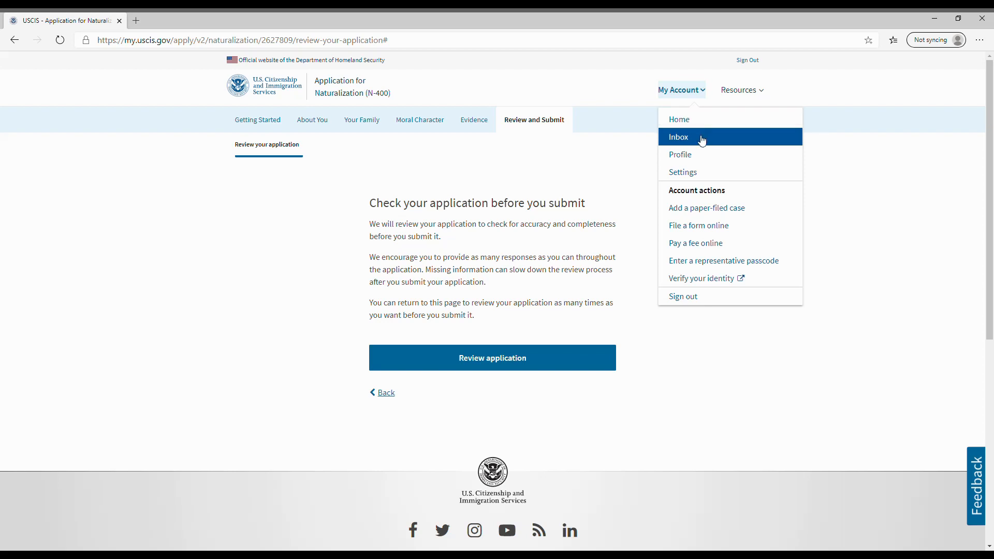
pyautogui.click(696, 130)
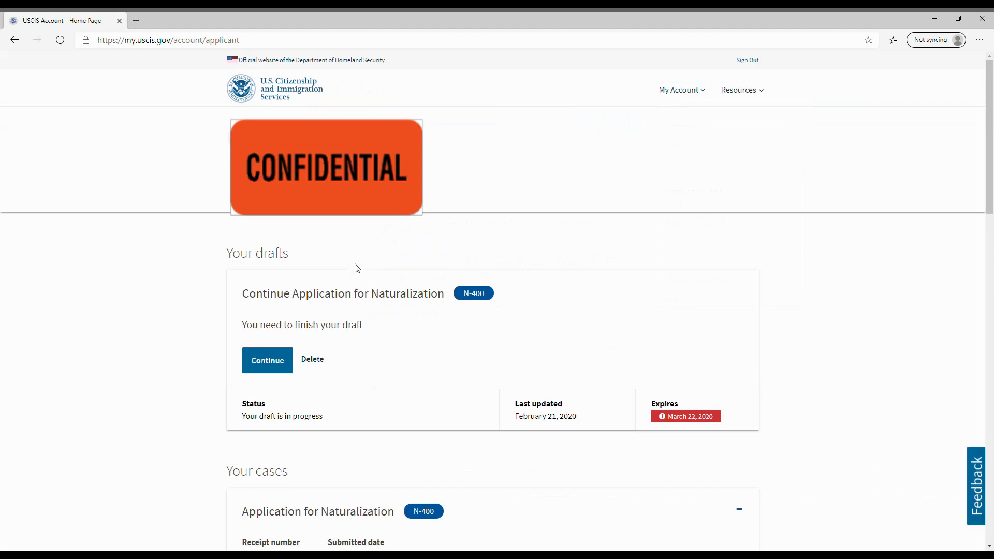
pyautogui.scroll(-2, 358, 268)
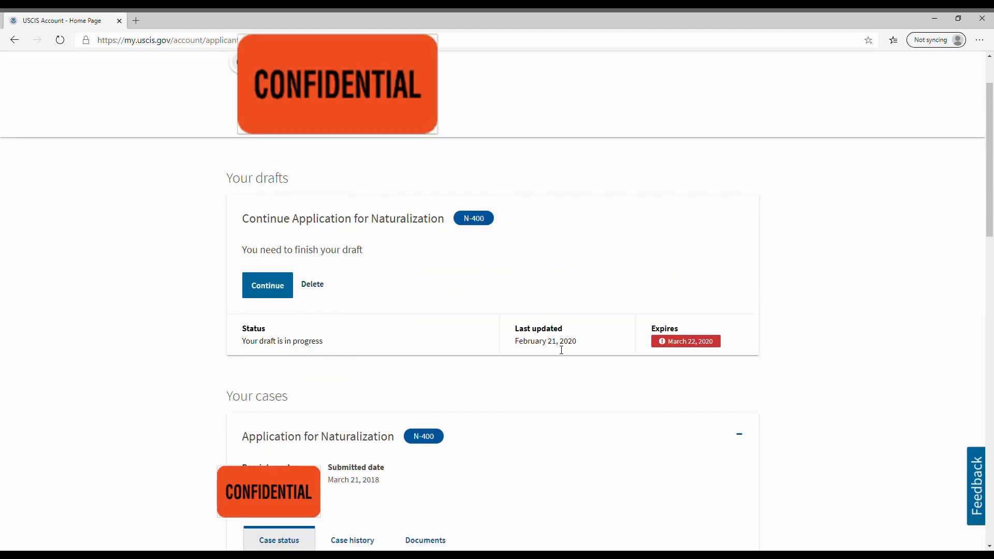
pyautogui.click(272, 293)
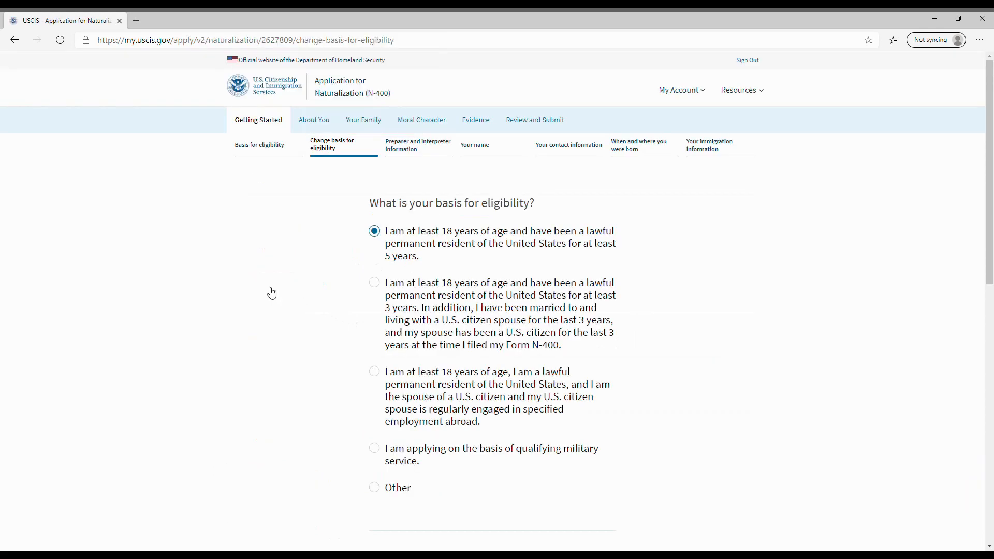
pyautogui.click(706, 96)
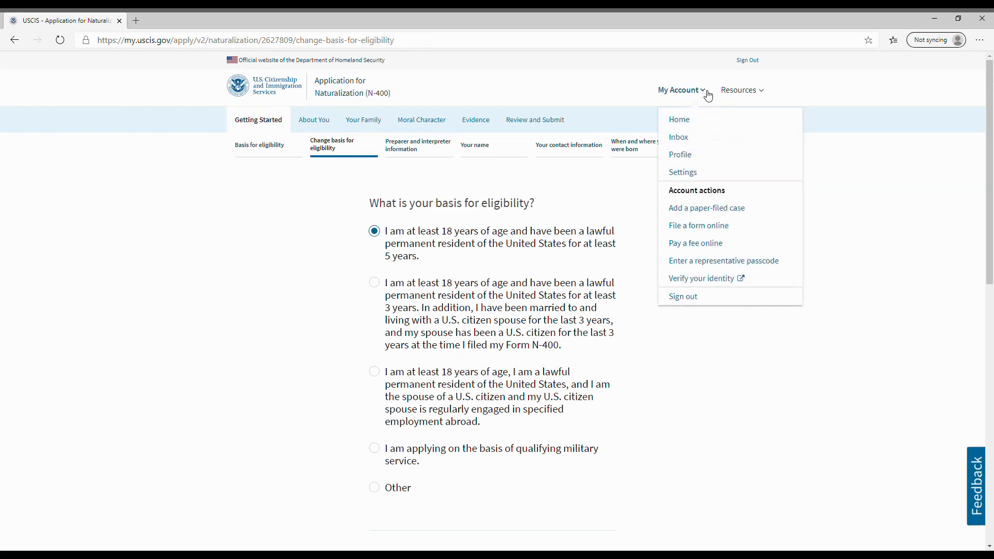
pyautogui.click(691, 128)
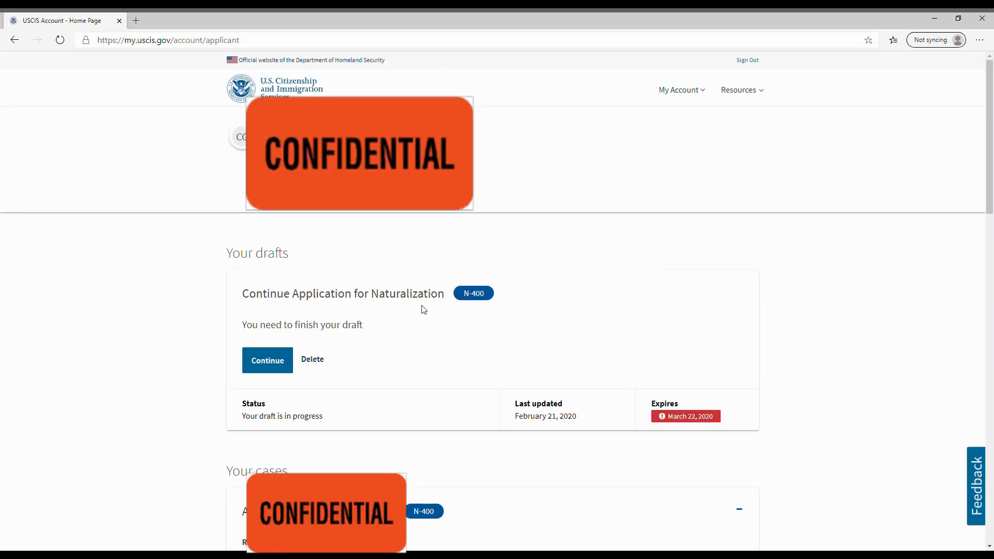
# Step: Show the seven dated events in the naturalization case's Case history under Your cases
pyautogui.scroll(-1, 421, 310)
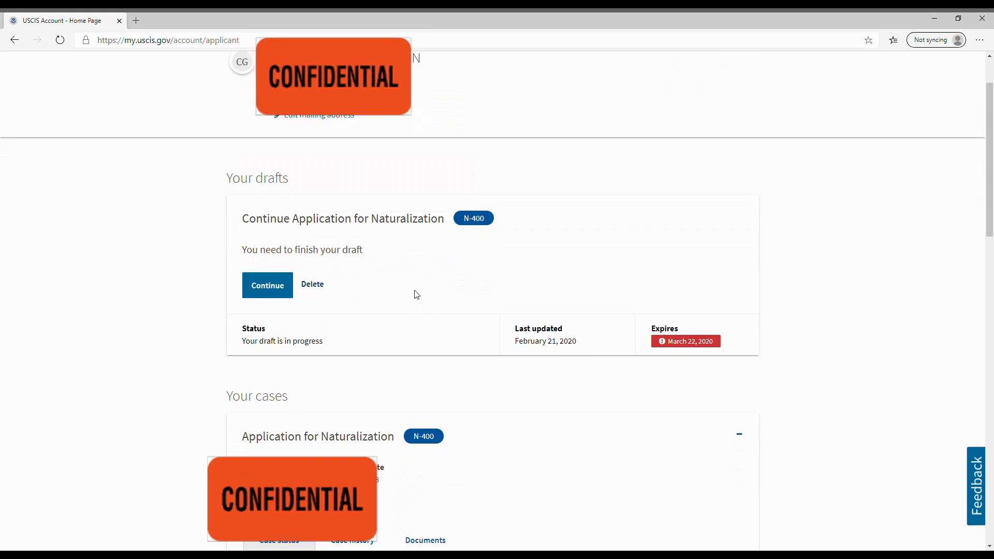
pyautogui.scroll(-1, 417, 295)
pyautogui.scroll(-2, 287, 285)
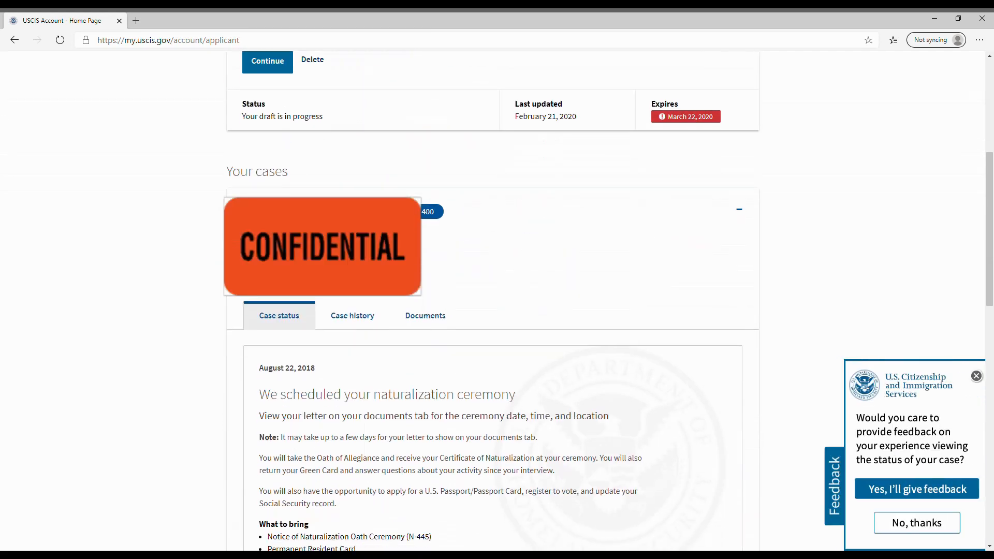
pyautogui.scroll(-2, 289, 297)
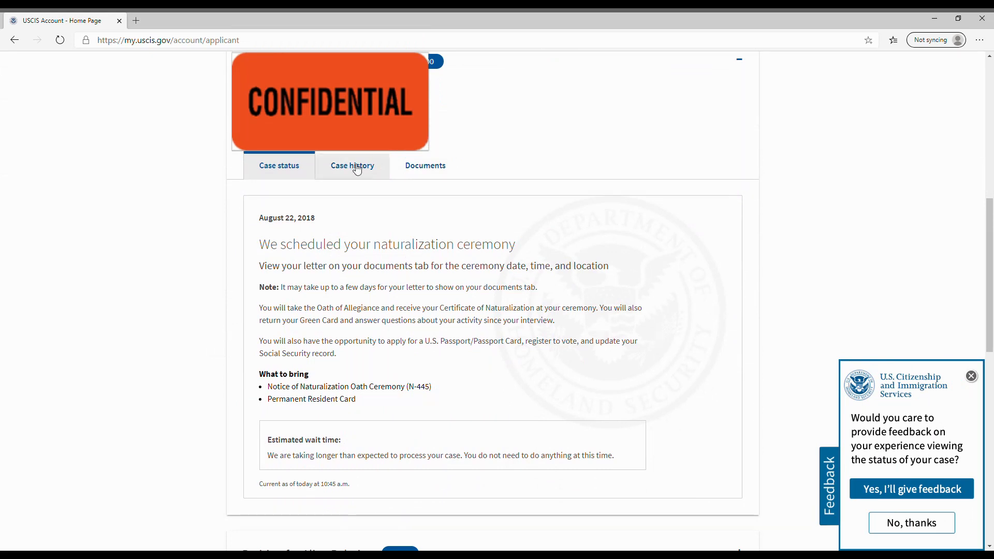
pyautogui.click(358, 170)
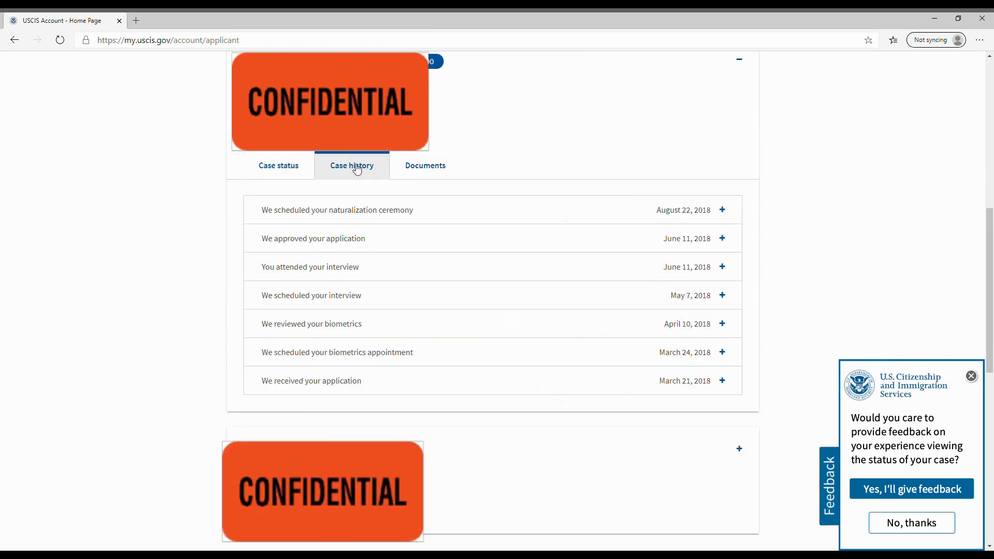
pyautogui.scroll(-1, 444, 333)
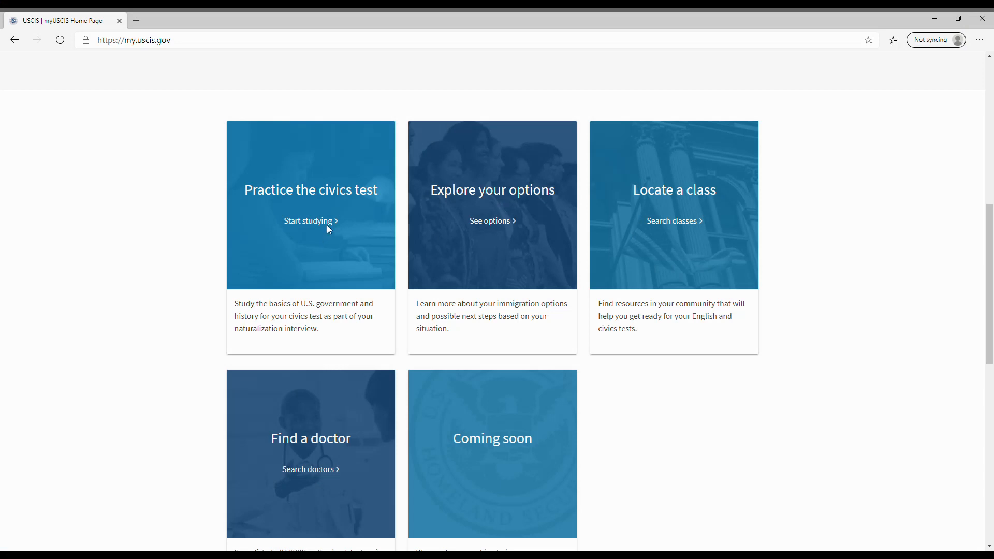
# Step: Open Start studying on the civics test card and read the 20-question practice test introduction
pyautogui.click(310, 221)
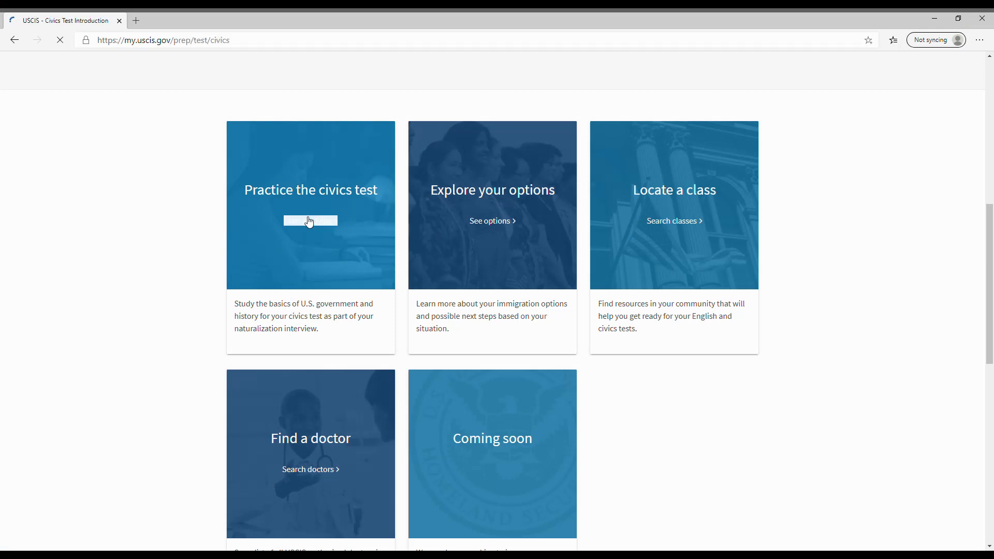
pyautogui.scroll(-3, 515, 241)
pyautogui.scroll(-2, 519, 249)
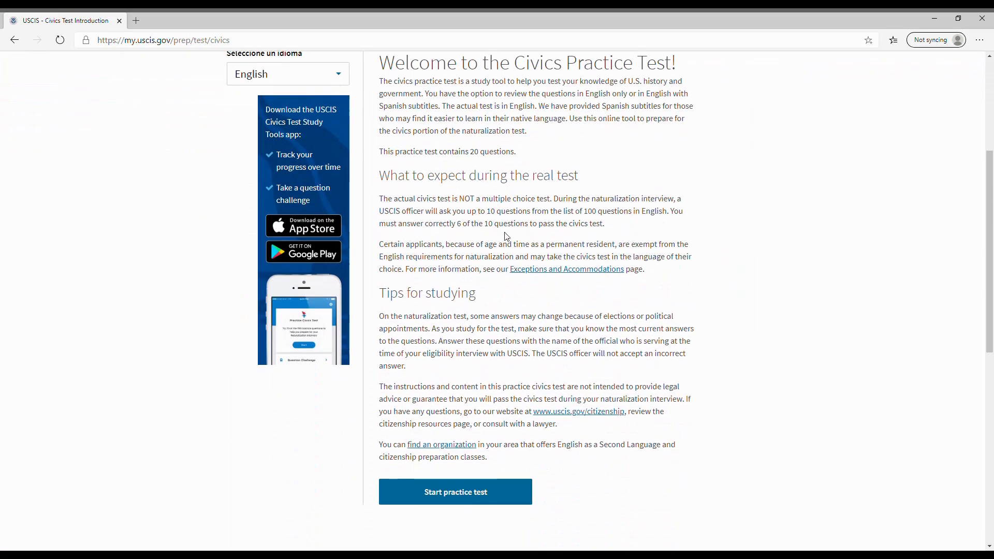
pyautogui.scroll(3, 506, 236)
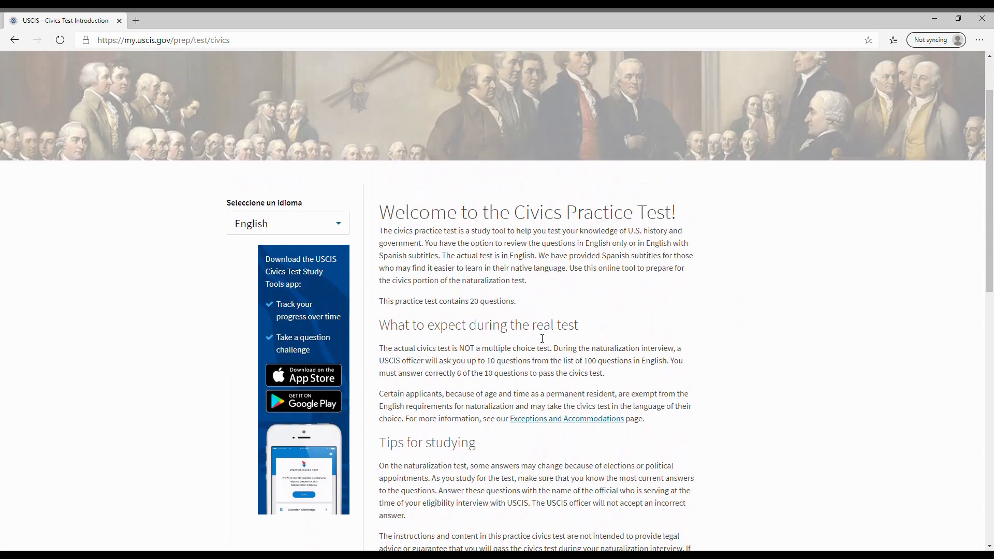
pyautogui.scroll(-3, 543, 339)
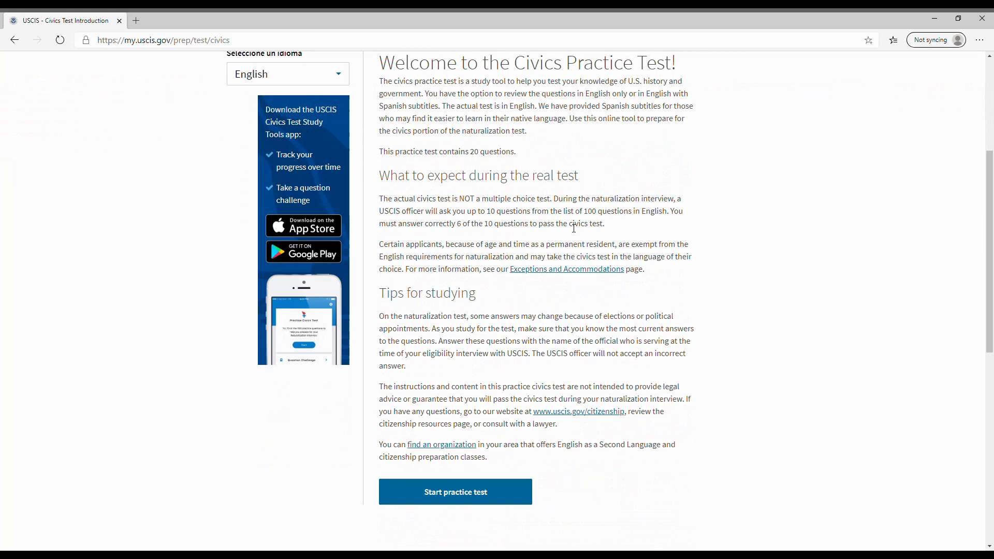